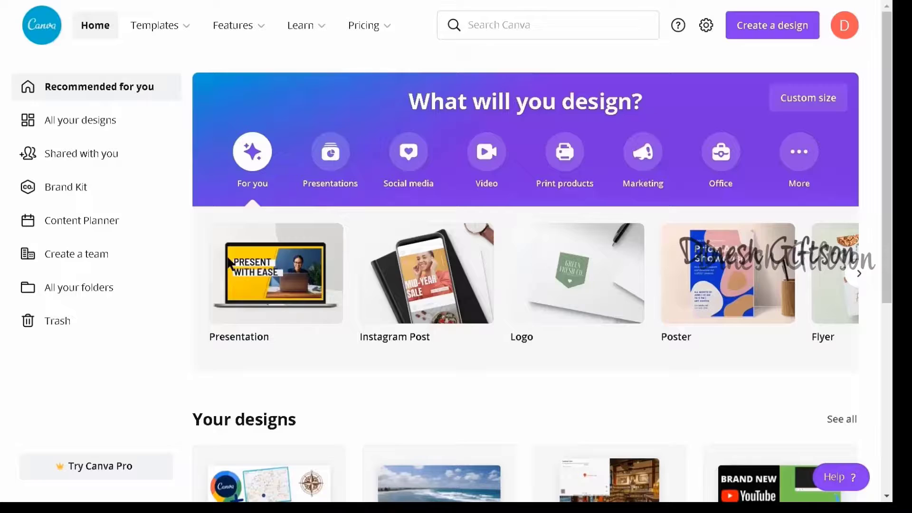
# Step: Open the Facebook Post template collection and filter it to free templates only
pyautogui.click(529, 28)
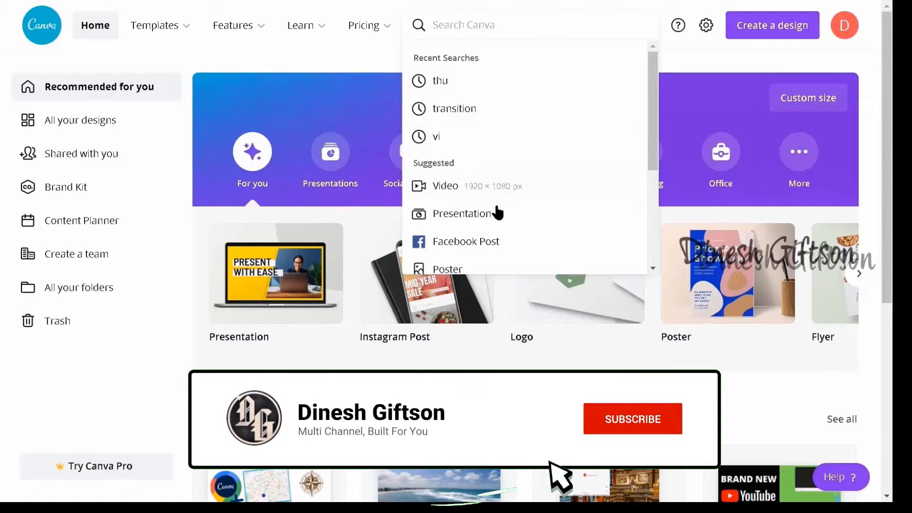
pyautogui.click(494, 243)
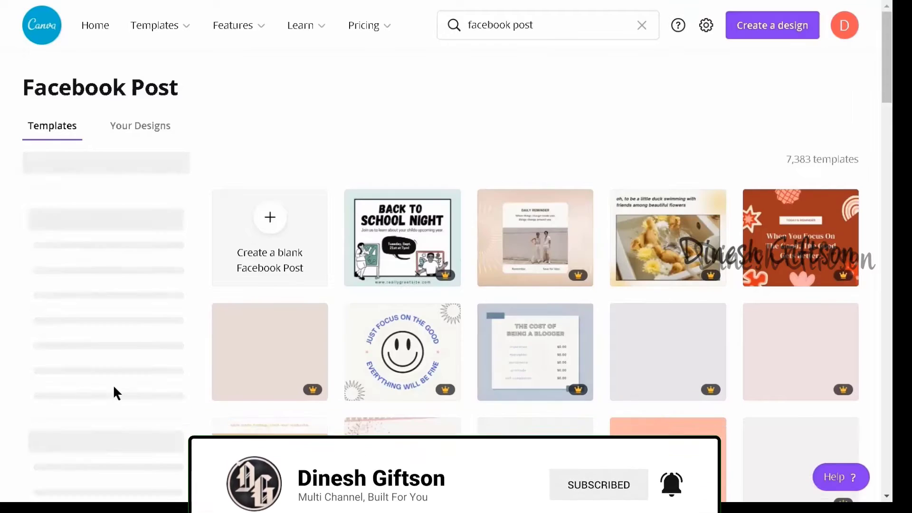
pyautogui.moveTo(323, 358)
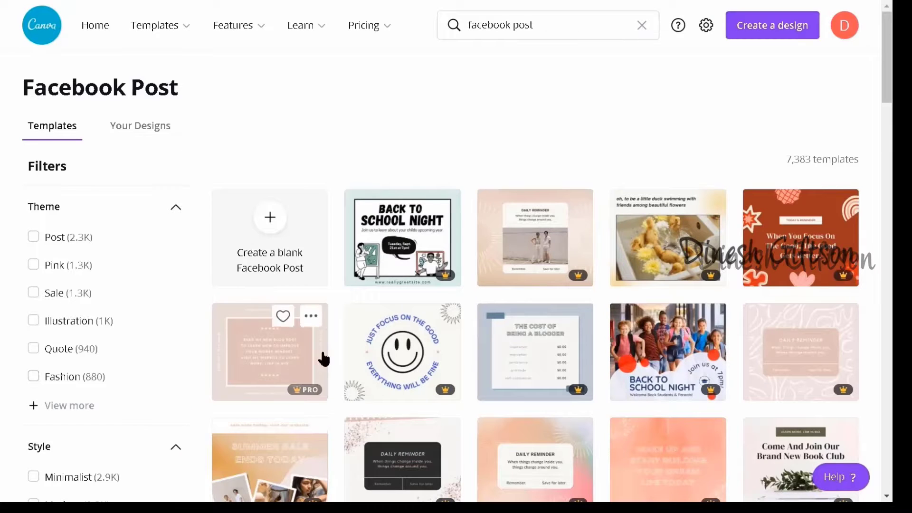
pyautogui.scroll(-12, 574, 342)
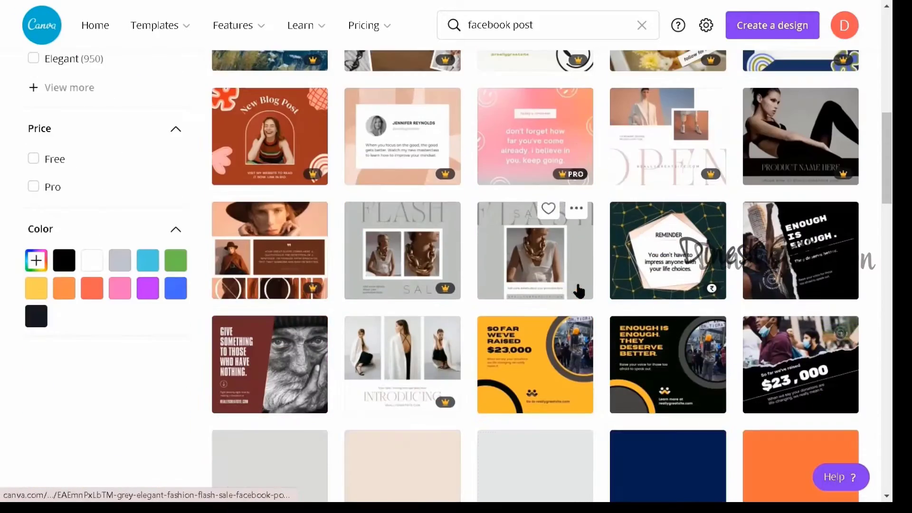
pyautogui.click(33, 159)
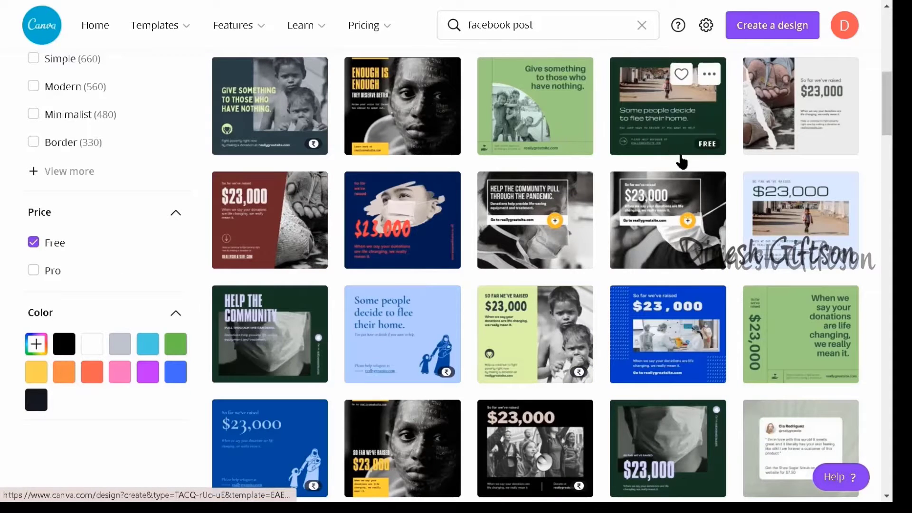
# Step: Look through the free Facebook Post templates for layout and theme ideas
pyautogui.scroll(-3, 808, 200)
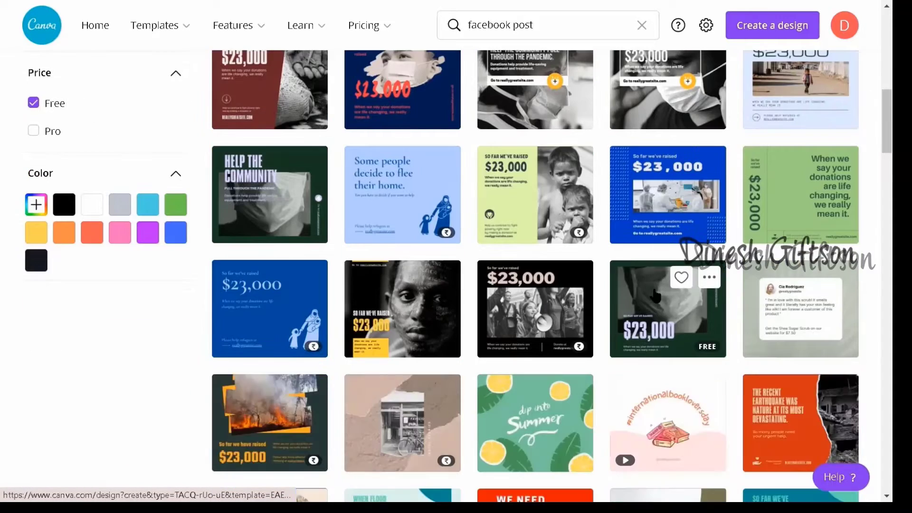
pyautogui.scroll(-3, 717, 337)
pyautogui.scroll(-3, 722, 307)
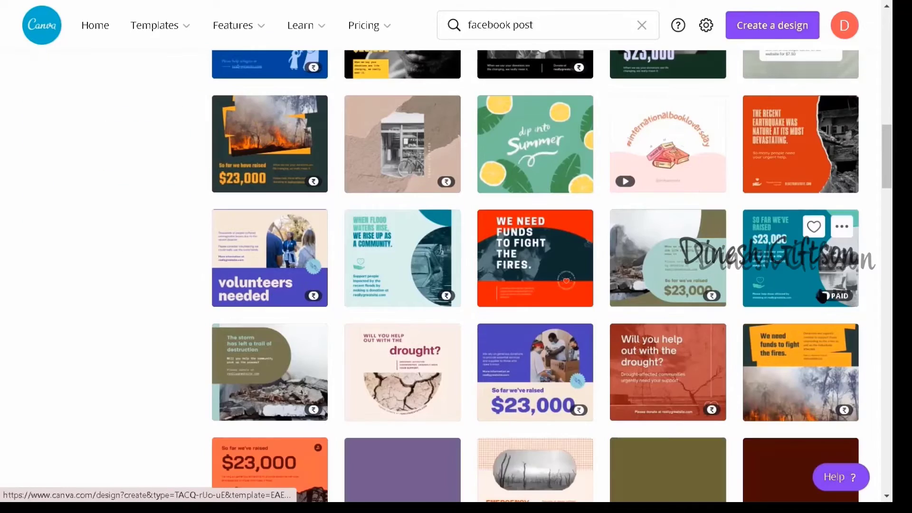
pyautogui.scroll(-10, 480, 315)
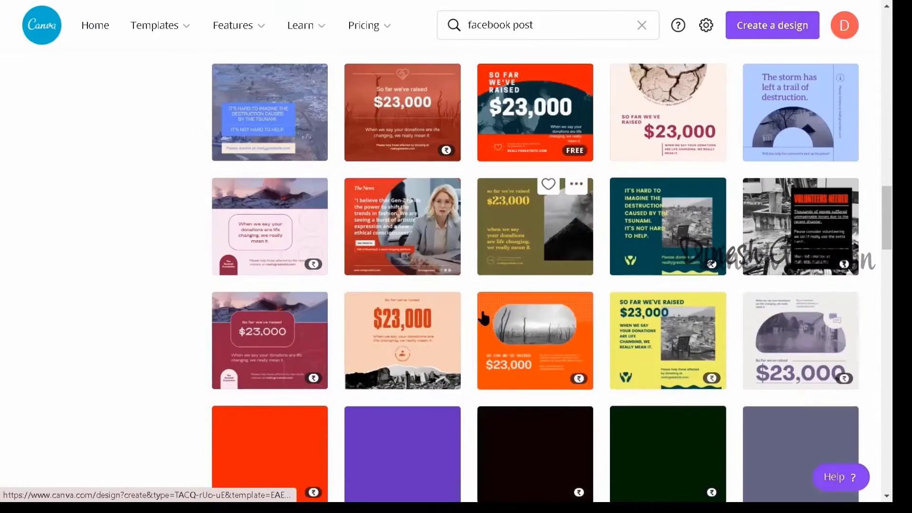
pyautogui.scroll(-3, 455, 311)
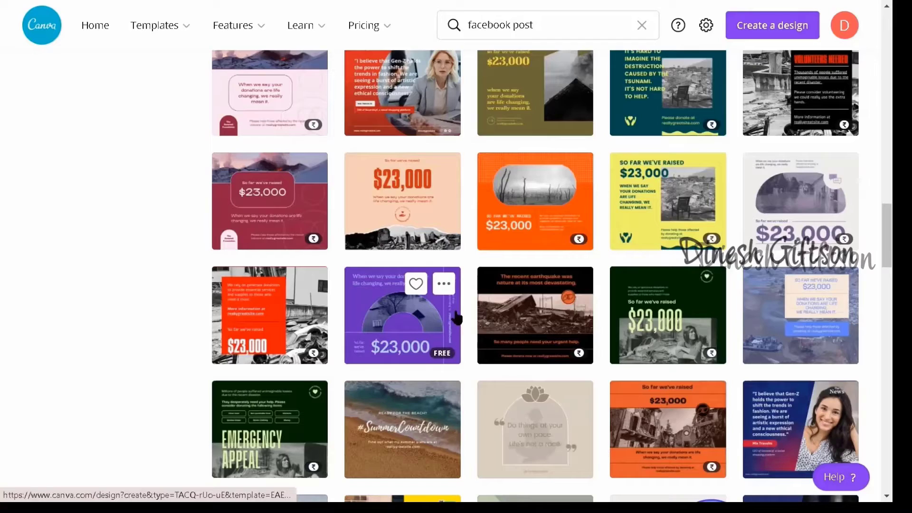
pyautogui.scroll(20, 455, 316)
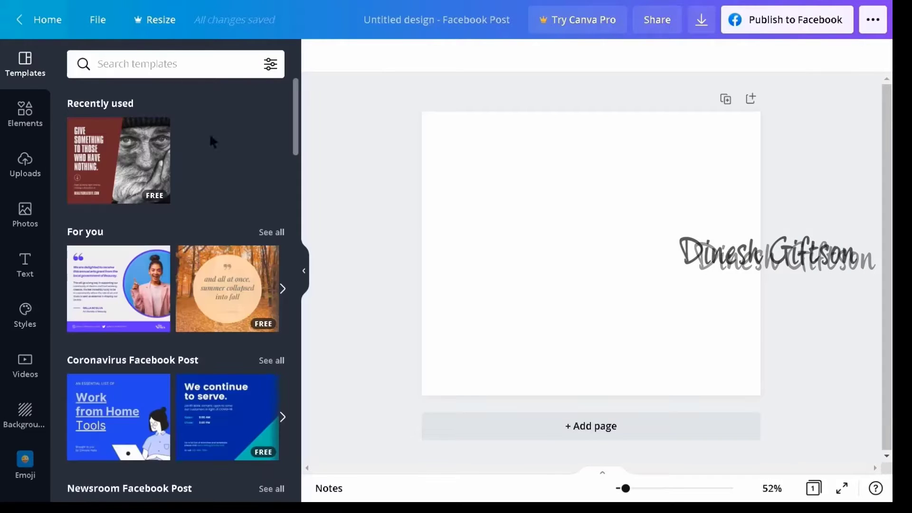
# Step: Search the photo library for coronavirus to find images for the blank Facebook post
pyautogui.click(25, 214)
pyautogui.click(174, 64)
pyautogui.write('coronaviru')
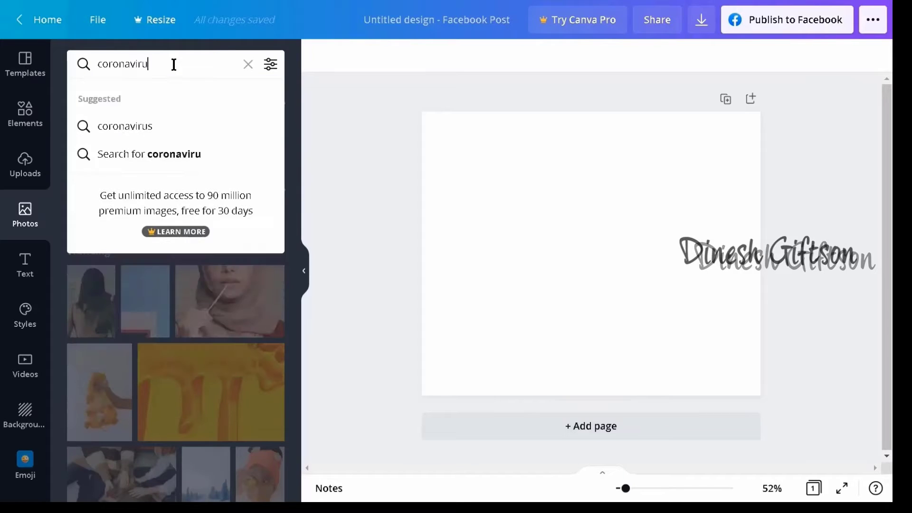
pyautogui.write('s')
pyautogui.press('Return')
pyautogui.scroll(-7, 151, 314)
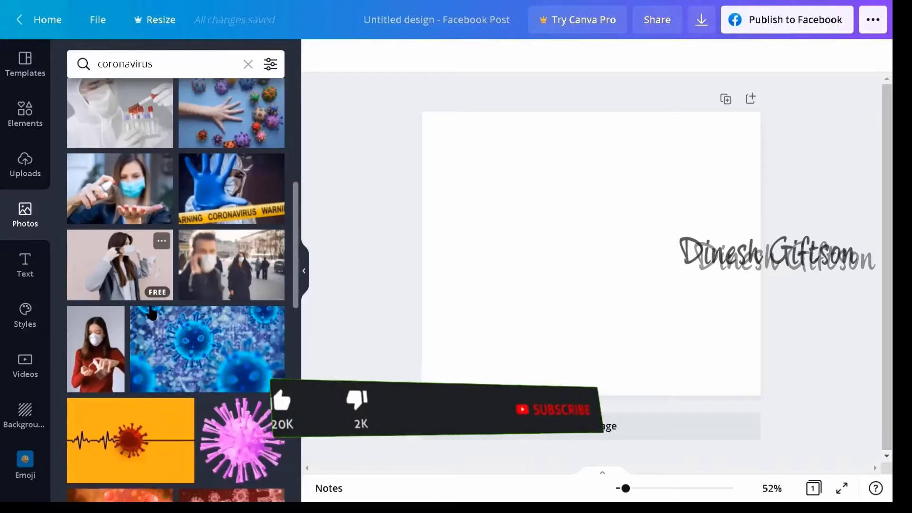
pyautogui.scroll(-10, 151, 313)
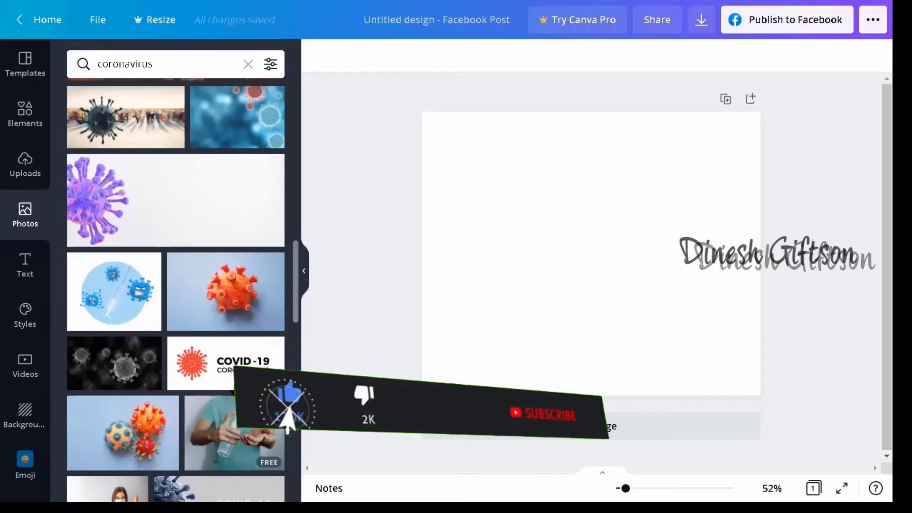
pyautogui.click(225, 368)
pyautogui.press('Delete')
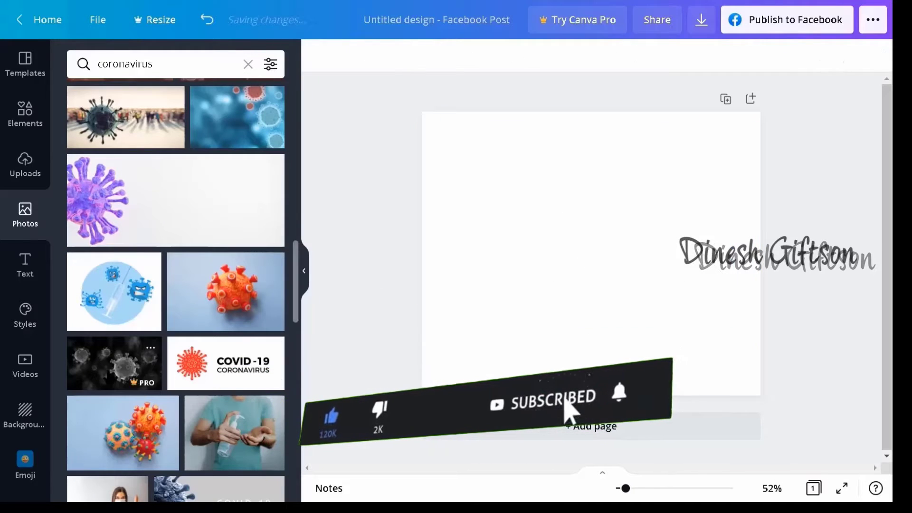
# Step: Look through the coronavirus photo results for a suitable header image
pyautogui.scroll(-5, 240, 293)
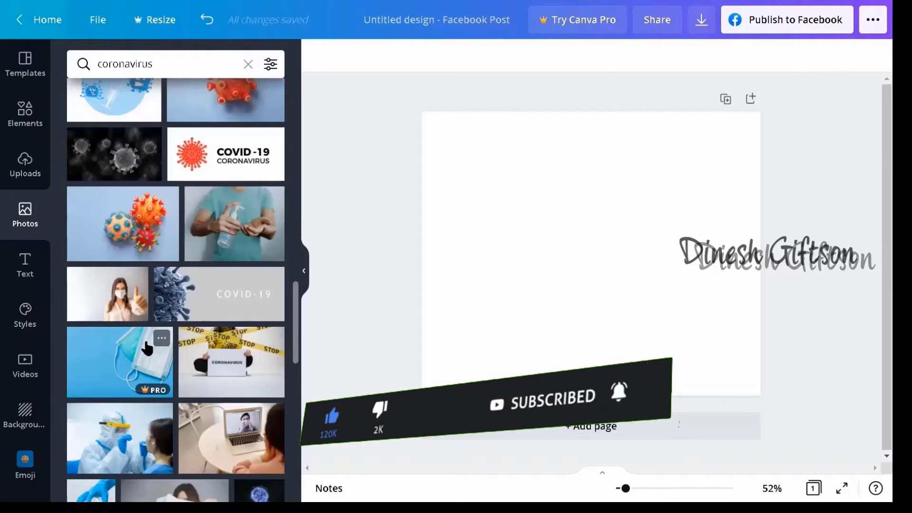
pyautogui.scroll(-3, 147, 349)
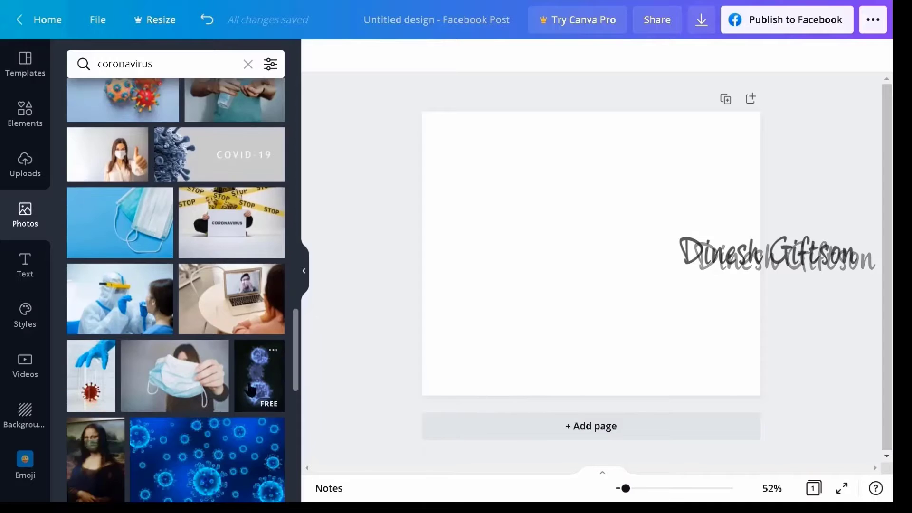
pyautogui.scroll(-5, 206, 383)
pyautogui.scroll(-2, 154, 386)
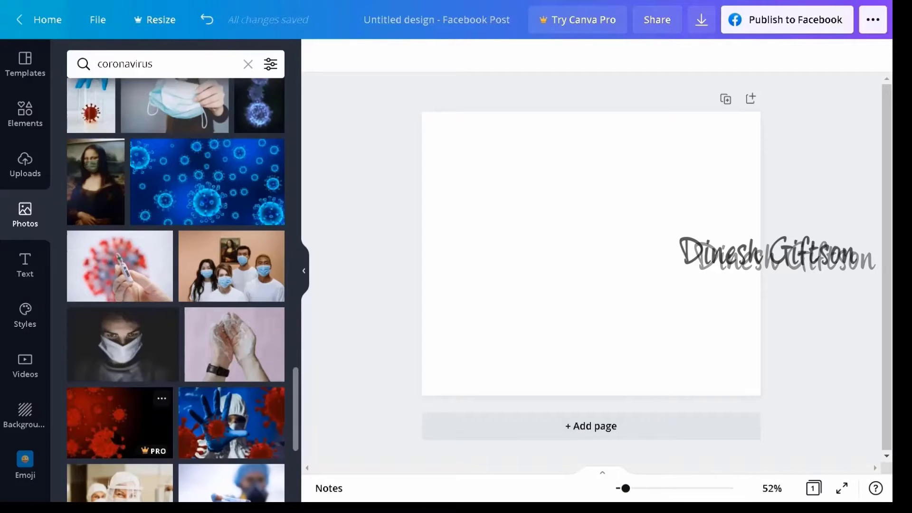
pyautogui.scroll(-7, 152, 390)
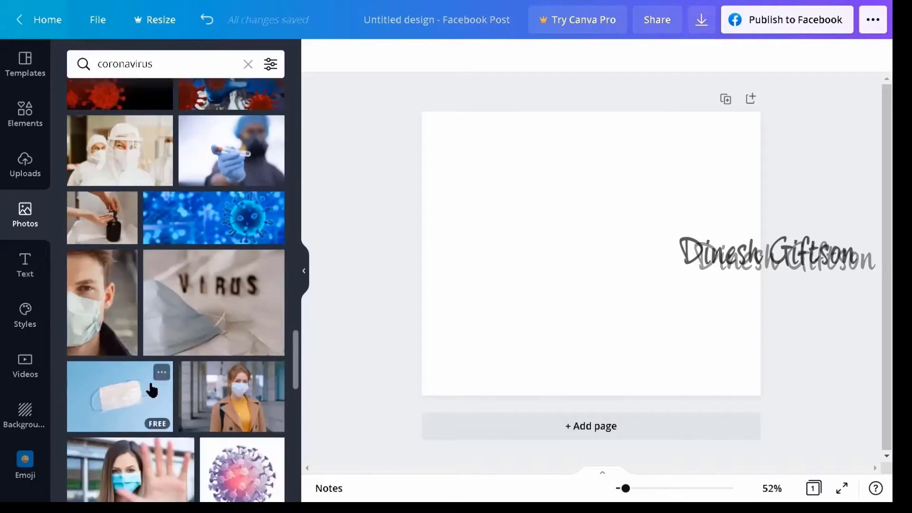
pyautogui.scroll(-3, 152, 391)
pyautogui.scroll(-3, 171, 387)
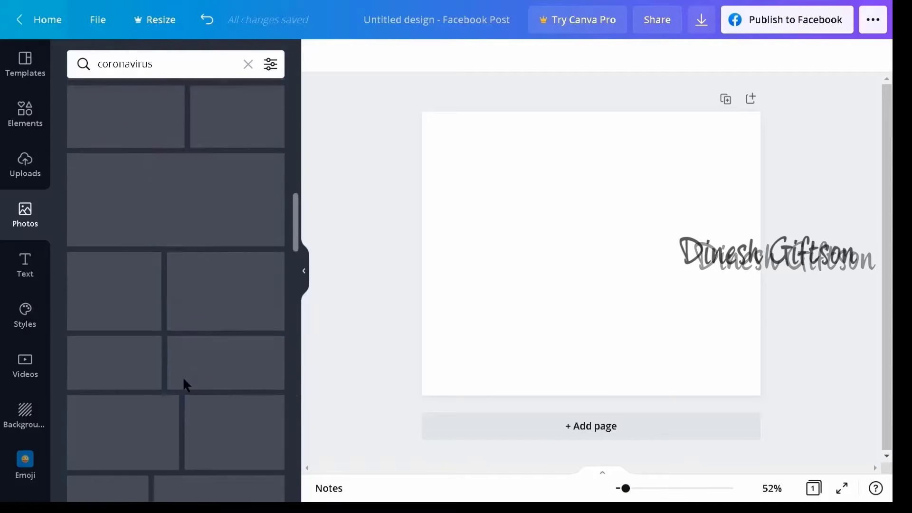
pyautogui.scroll(12, 183, 379)
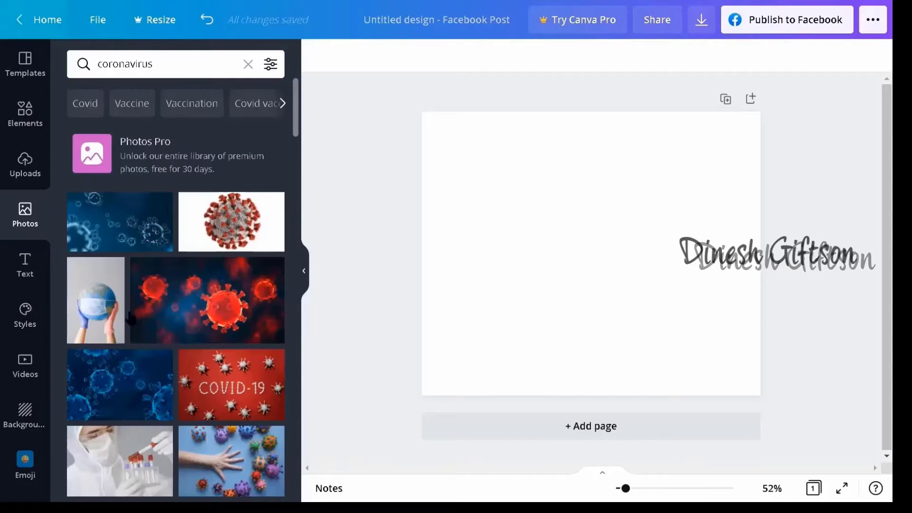
pyautogui.click(211, 395)
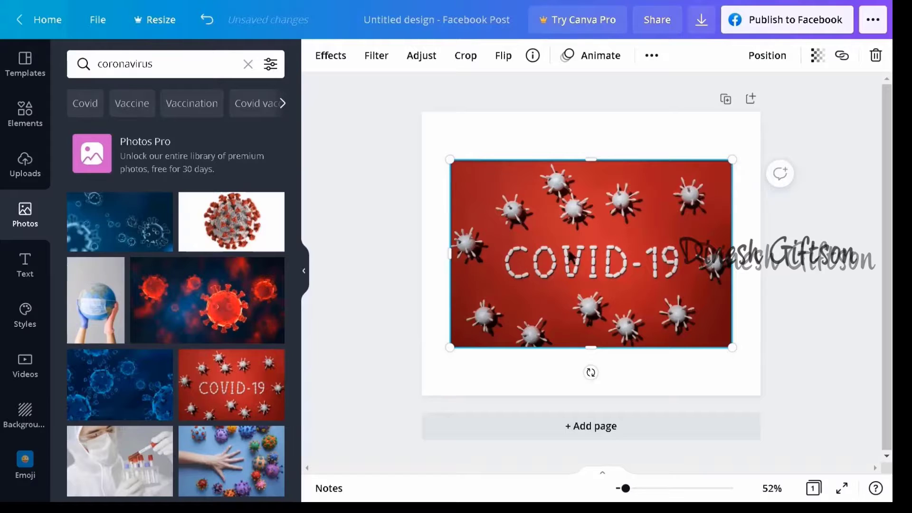
pyautogui.moveTo(732, 347); pyautogui.dragTo(556, 183)
pyautogui.press('Delete')
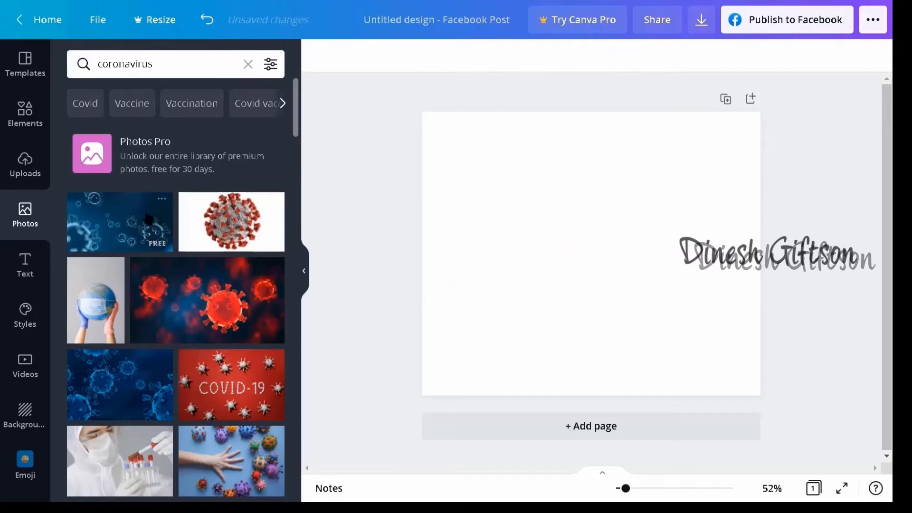
# Step: Add the dark blue virus photo to the page, align it with the left edge and widen it to the full page width
pyautogui.click(151, 218)
pyautogui.moveTo(618, 270); pyautogui.dragTo(585, 199)
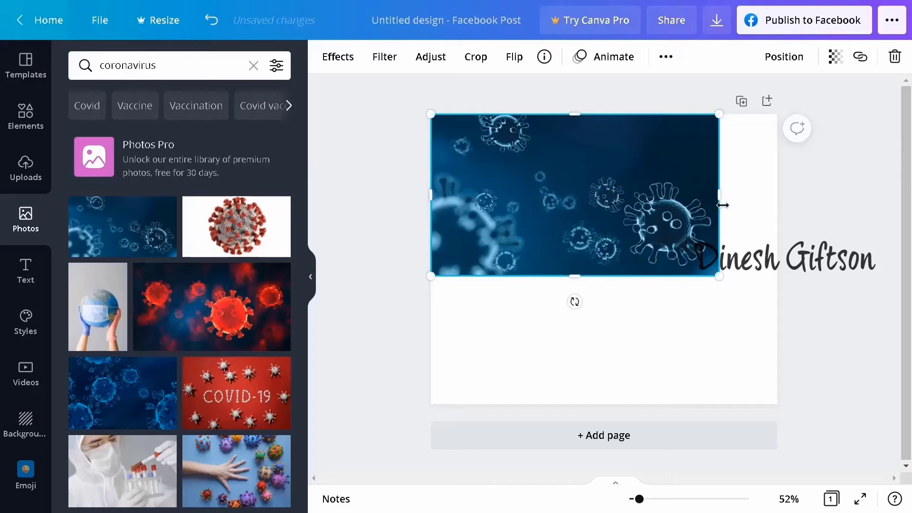
pyautogui.moveTo(723, 204); pyautogui.dragTo(777, 205)
# Step: Trim the height of the virus photo into a wide banner and move it flush with the page's top edge
pyautogui.moveTo(611, 113); pyautogui.dragTo(612, 141)
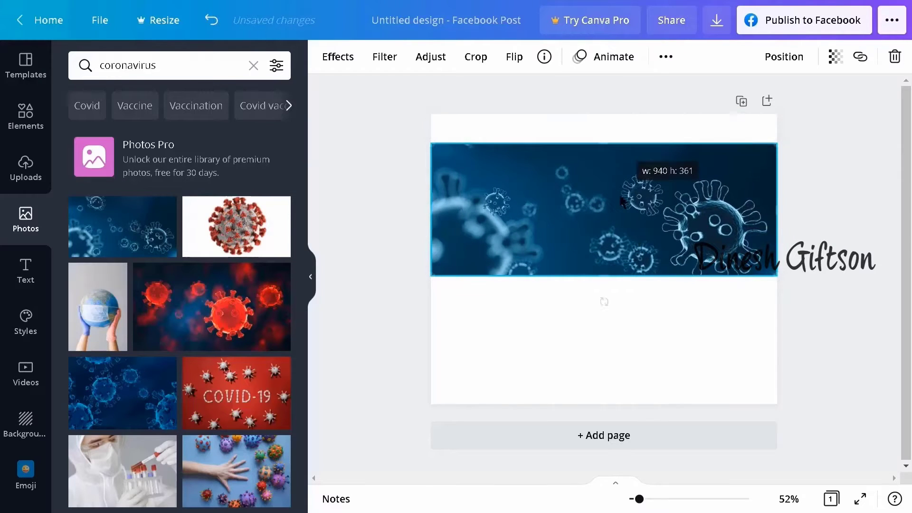
pyautogui.moveTo(619, 219); pyautogui.dragTo(619, 190)
pyautogui.moveTo(610, 244); pyautogui.dragTo(606, 260)
pyautogui.moveTo(608, 117); pyautogui.dragTo(608, 134)
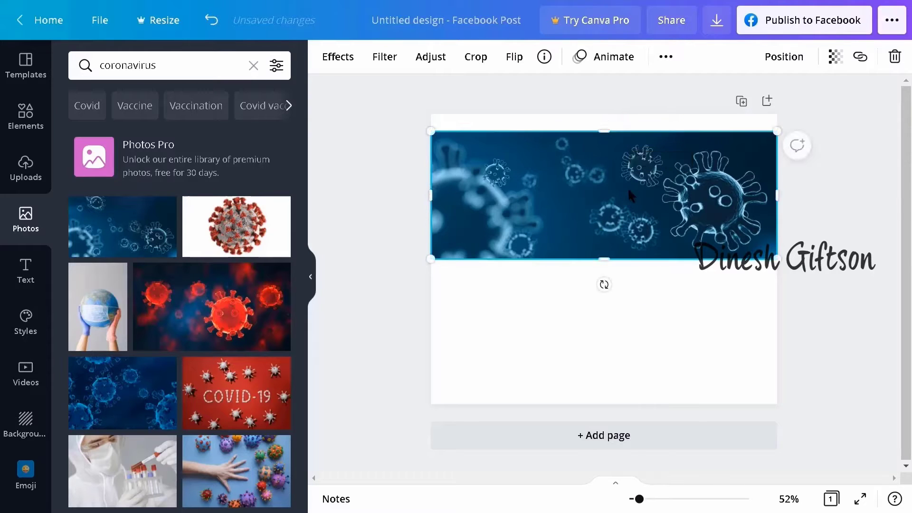
pyautogui.moveTo(631, 196); pyautogui.dragTo(629, 179)
pyautogui.click(857, 310)
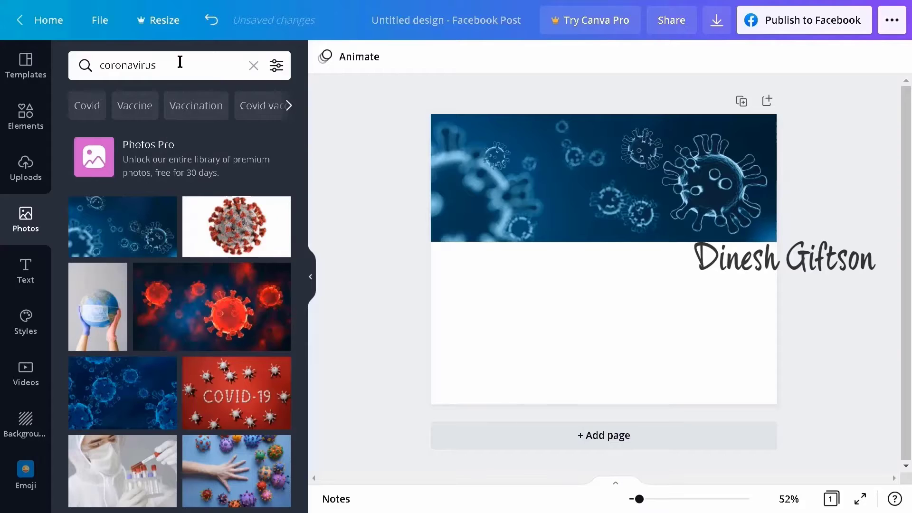
# Step: Search the photo library for vaccine
pyautogui.click(177, 65)
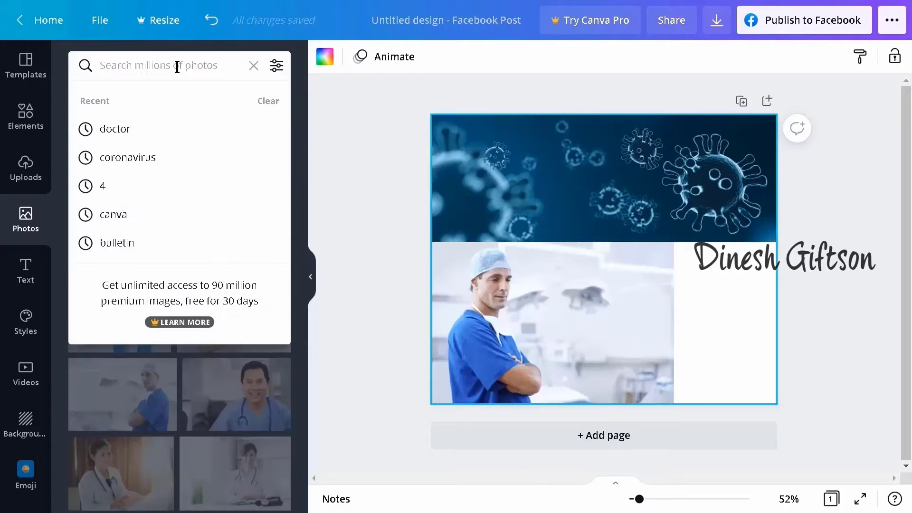
pyautogui.write('vaccine')
pyautogui.press('Return')
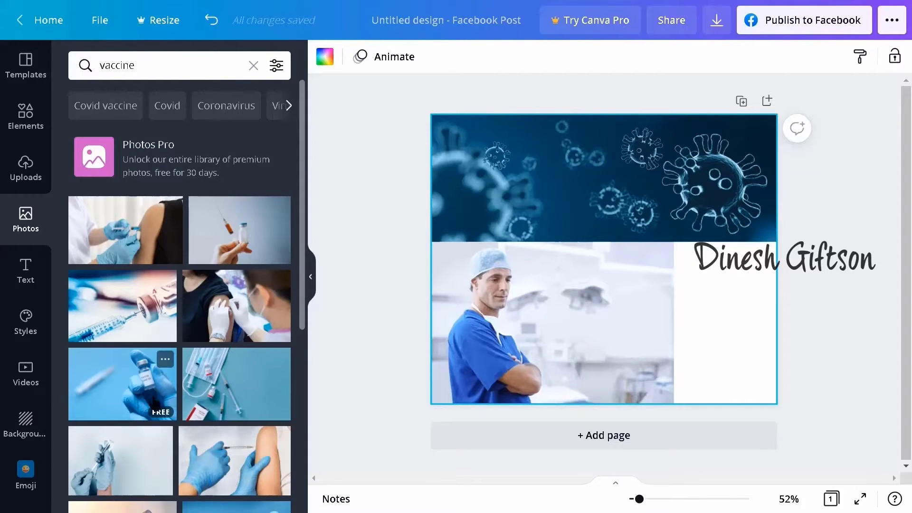
# Step: Place the photo of gloved hands vaccinating a shoulder in a black top at the page's lower right and remove the surgeon photo behind it
pyautogui.scroll(-3, 248, 327)
pyautogui.scroll(-2, 236, 367)
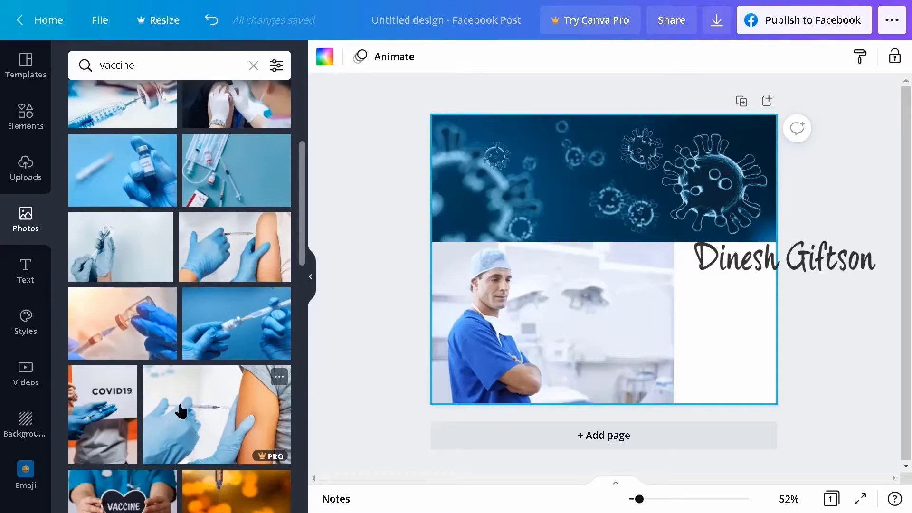
pyautogui.scroll(-3, 182, 411)
pyautogui.scroll(-8, 215, 433)
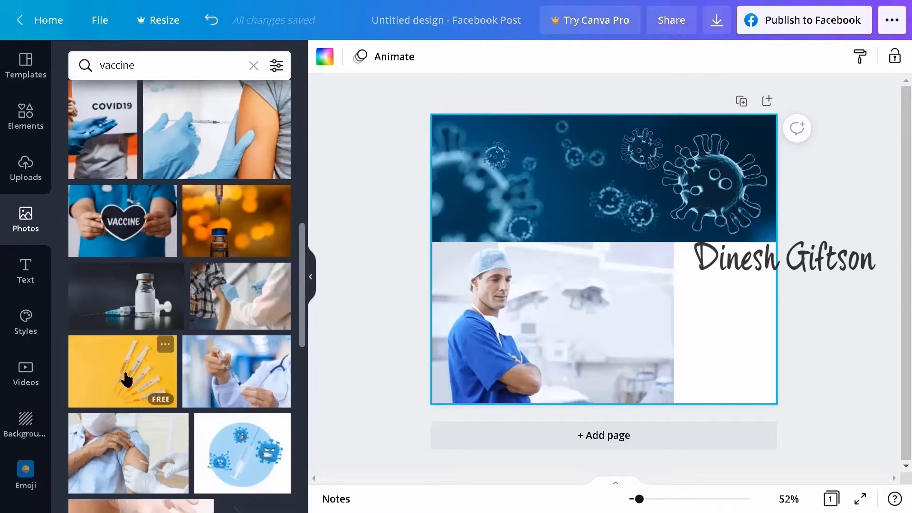
pyautogui.scroll(-8, 168, 415)
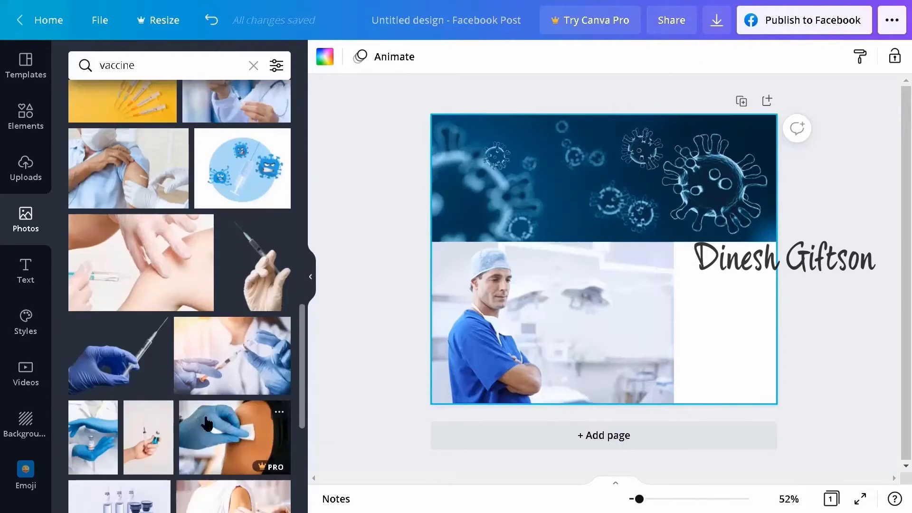
pyautogui.scroll(-5, 219, 402)
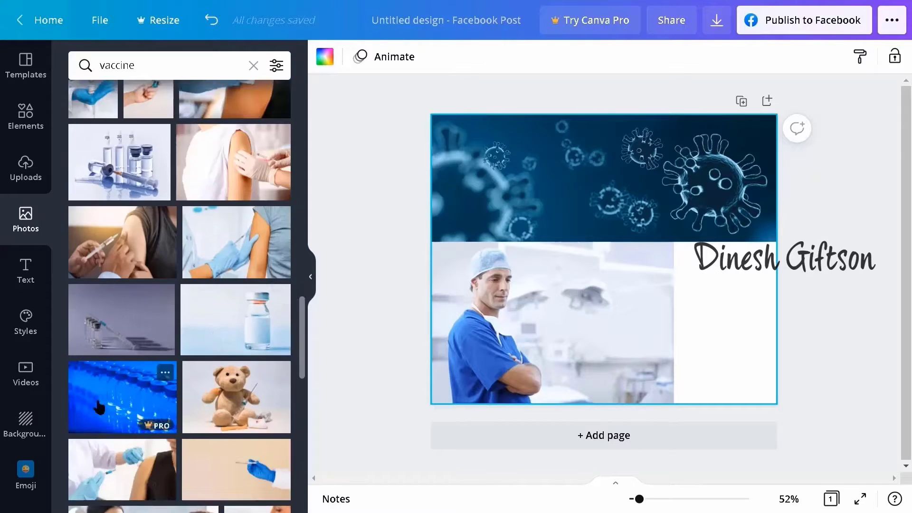
pyautogui.moveTo(146, 342); pyautogui.dragTo(618, 348)
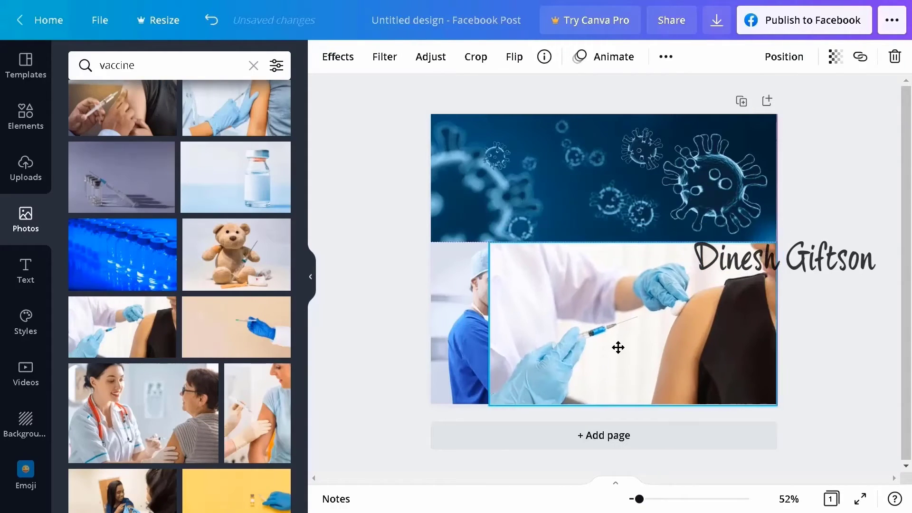
pyautogui.click(457, 316)
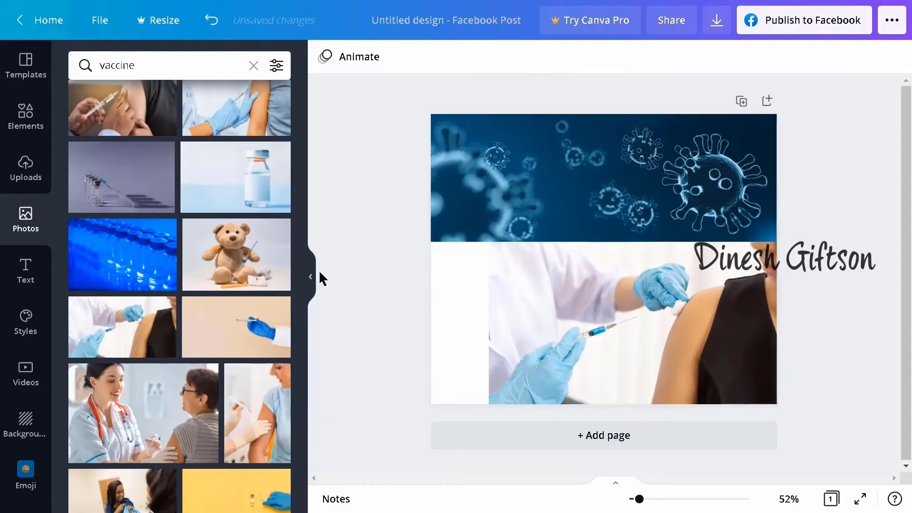
# Step: Replace the photo search term with doctor and browse the results for an image to fill the remaining gap
pyautogui.click(157, 65)
pyautogui.hotkey('ctrl', 'a')
pyautogui.press('BackSpace')
pyautogui.write('doctor')
pyautogui.press('Return')
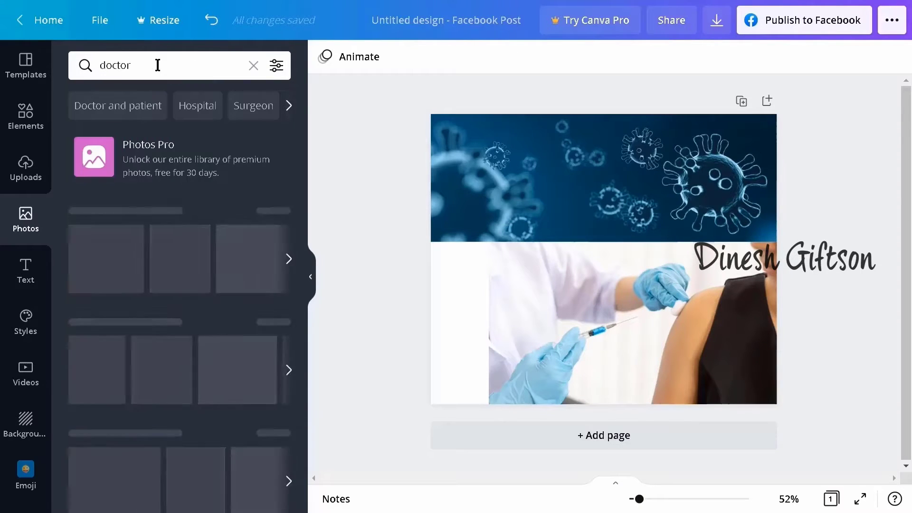
pyautogui.scroll(-15, 232, 398)
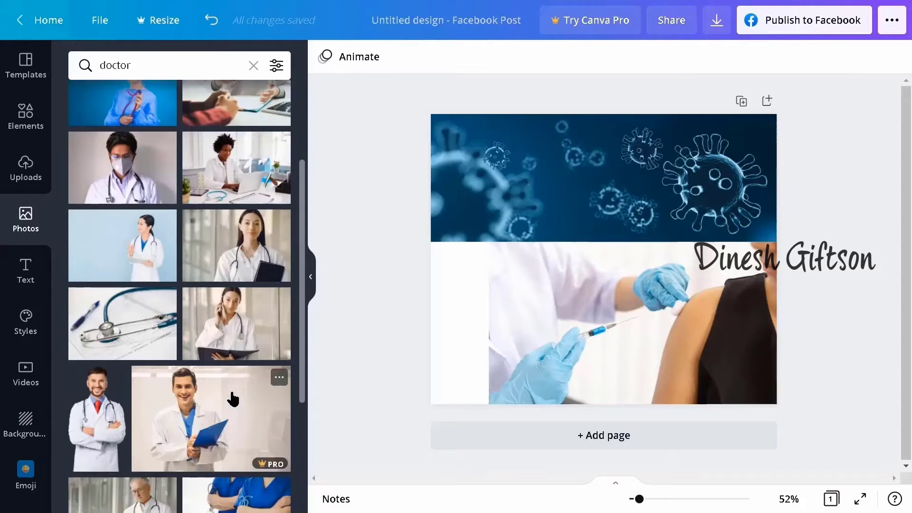
# Step: Add the free photo of a smiling doctor with crossed arms, move it to the page's lower left and flip it horizontally
pyautogui.scroll(-8, 177, 390)
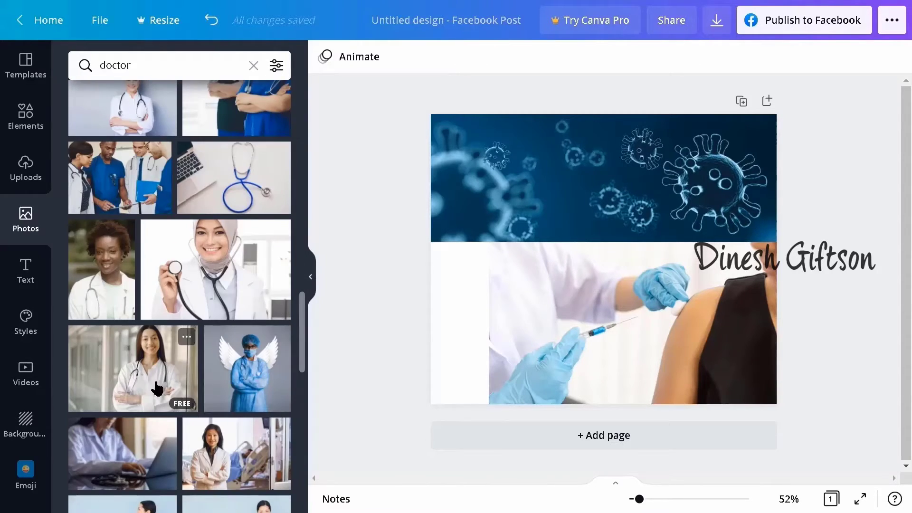
pyautogui.scroll(-2, 157, 389)
pyautogui.click(115, 323)
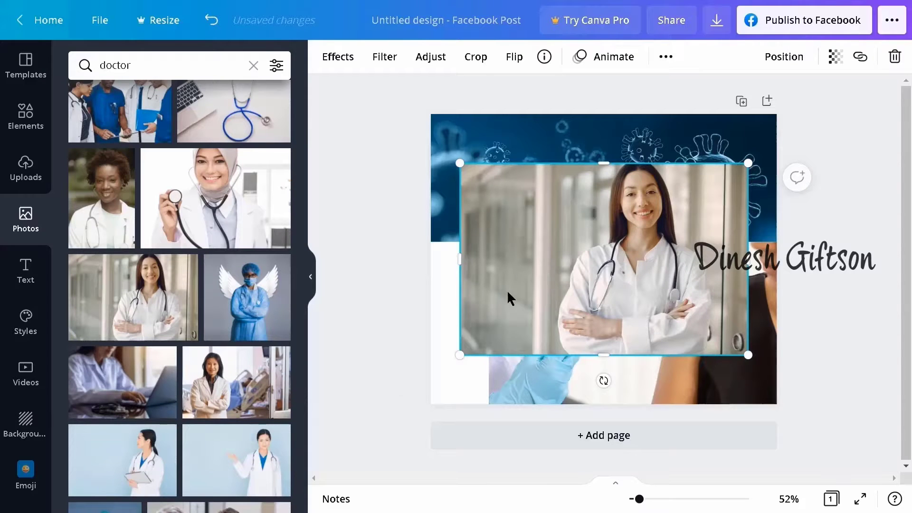
pyautogui.moveTo(506, 289); pyautogui.dragTo(480, 322)
pyautogui.click(514, 56)
pyautogui.click(527, 93)
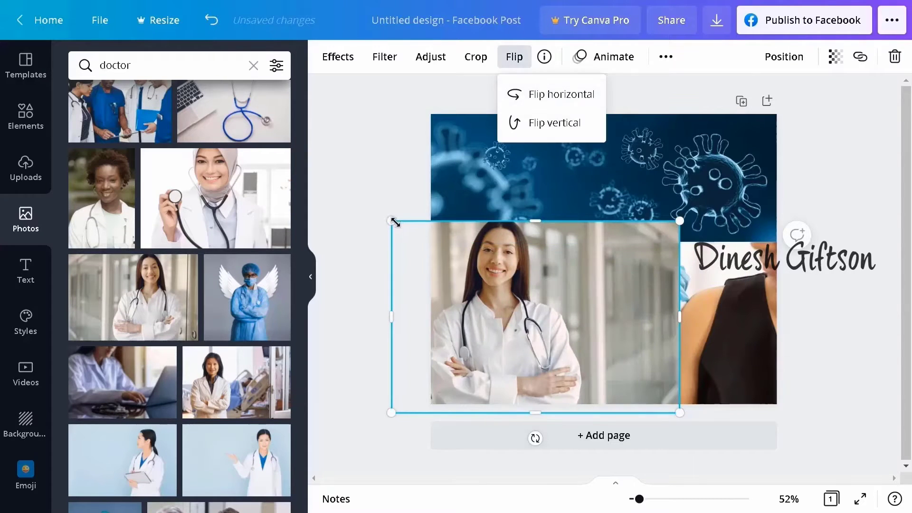
# Step: Scale and crop the doctor photo to fill the gap below the virus banner and beside the vaccination photo
pyautogui.moveTo(395, 222); pyautogui.dragTo(431, 242)
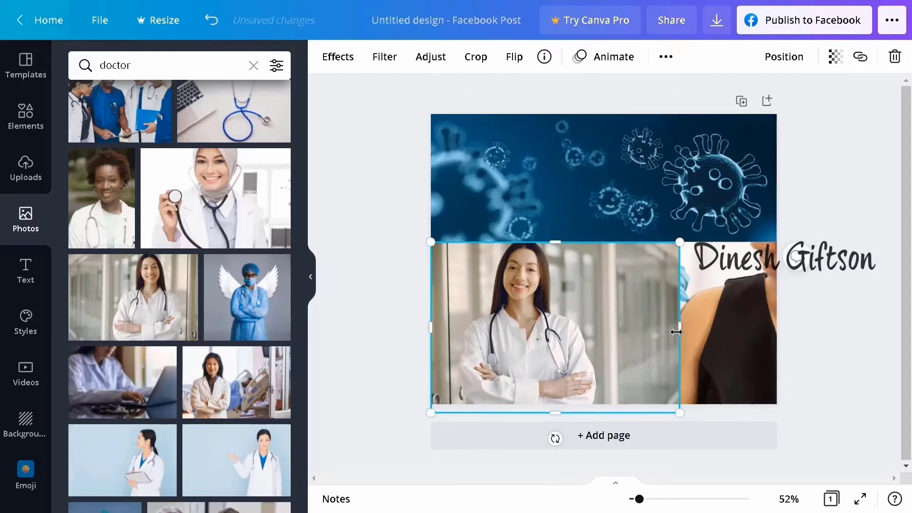
pyautogui.moveTo(676, 332); pyautogui.dragTo(594, 331)
pyautogui.moveTo(513, 413); pyautogui.dragTo(513, 405)
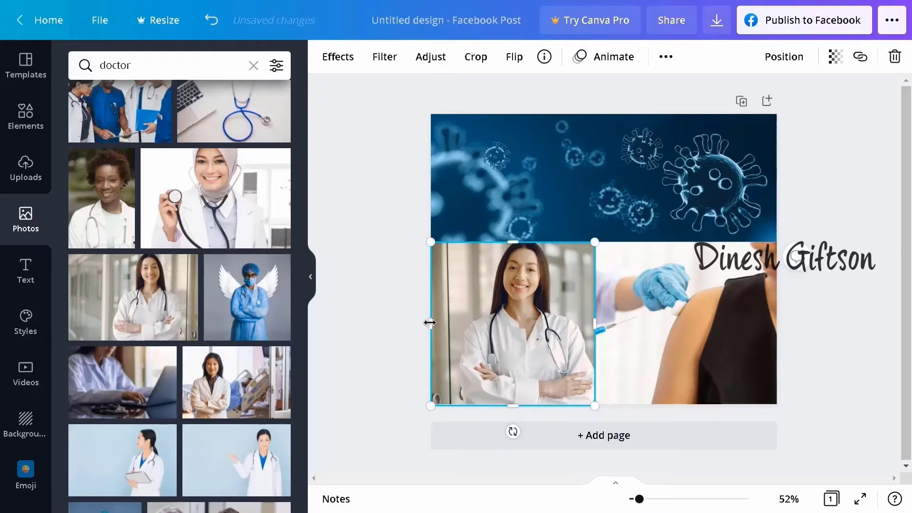
pyautogui.moveTo(430, 322); pyautogui.dragTo(449, 323)
pyautogui.moveTo(505, 327); pyautogui.dragTo(489, 324)
pyautogui.moveTo(498, 242); pyautogui.dragTo(498, 243)
pyautogui.click(837, 299)
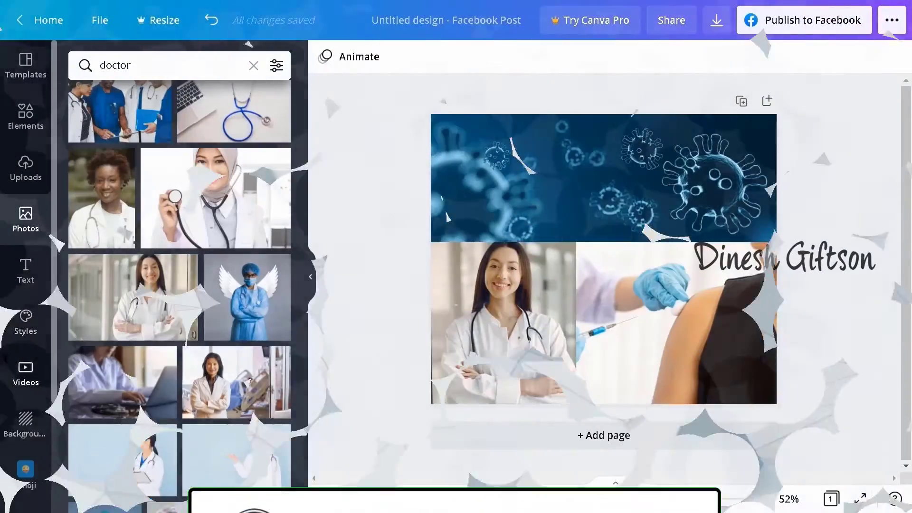
# Step: Add a heading text box and place it over the upper right of the virus banner
pyautogui.click(26, 271)
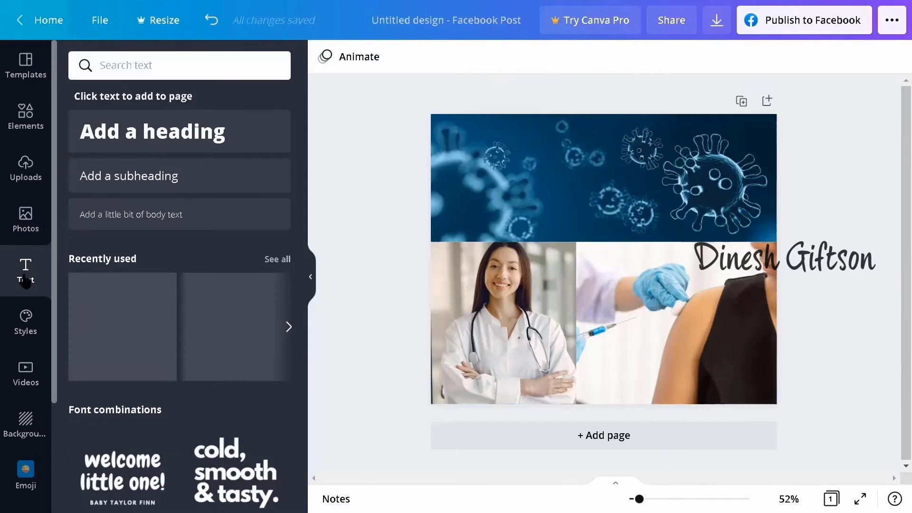
pyautogui.scroll(-10, 172, 363)
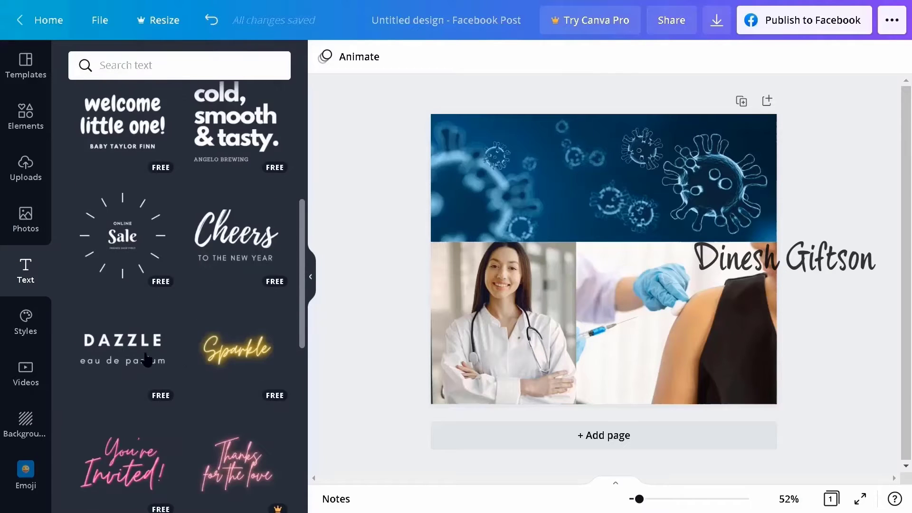
pyautogui.scroll(-12, 183, 383)
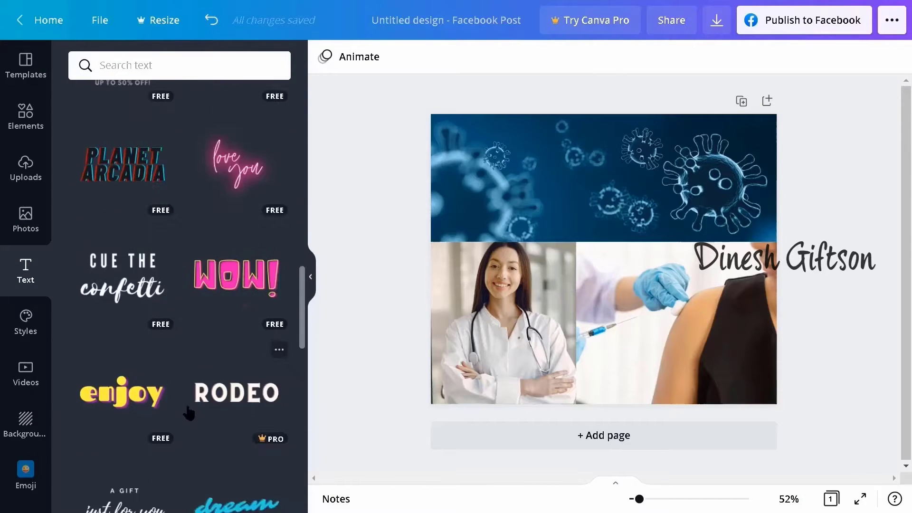
pyautogui.scroll(-10, 169, 333)
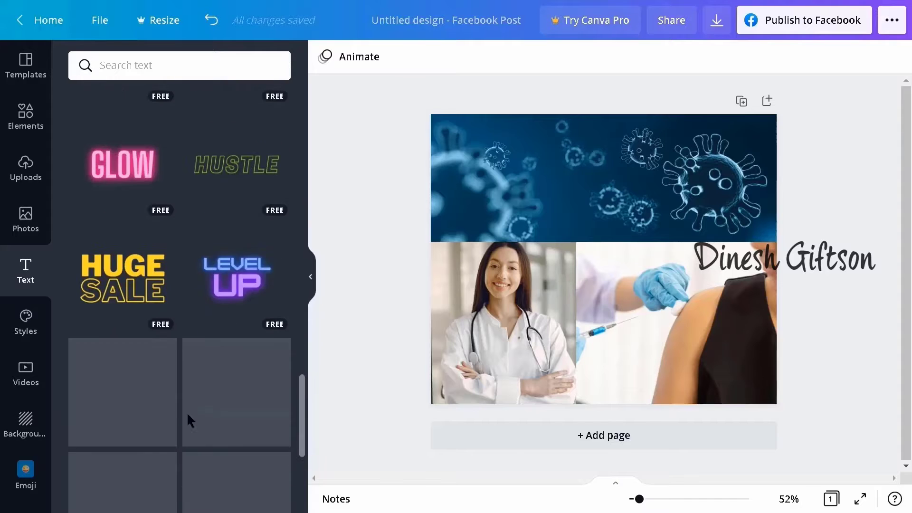
pyautogui.scroll(-2, 209, 420)
pyautogui.scroll(20, 214, 373)
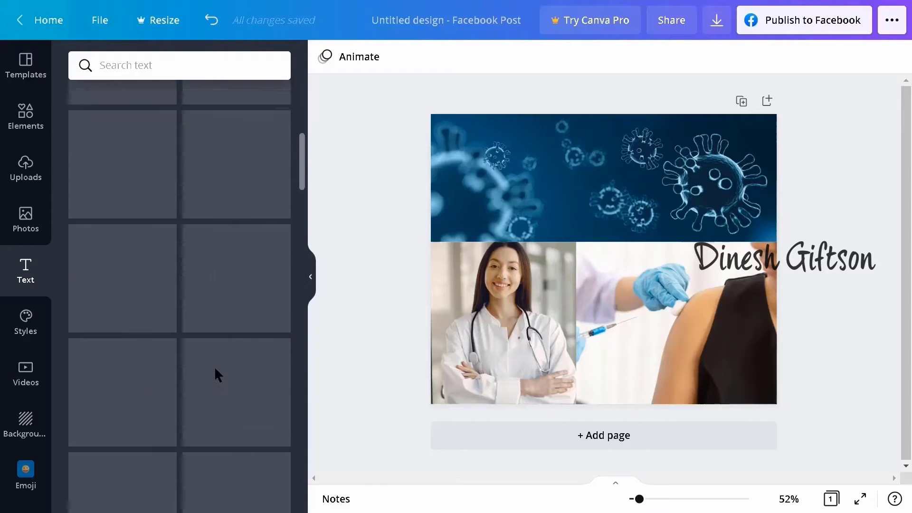
pyautogui.click(200, 131)
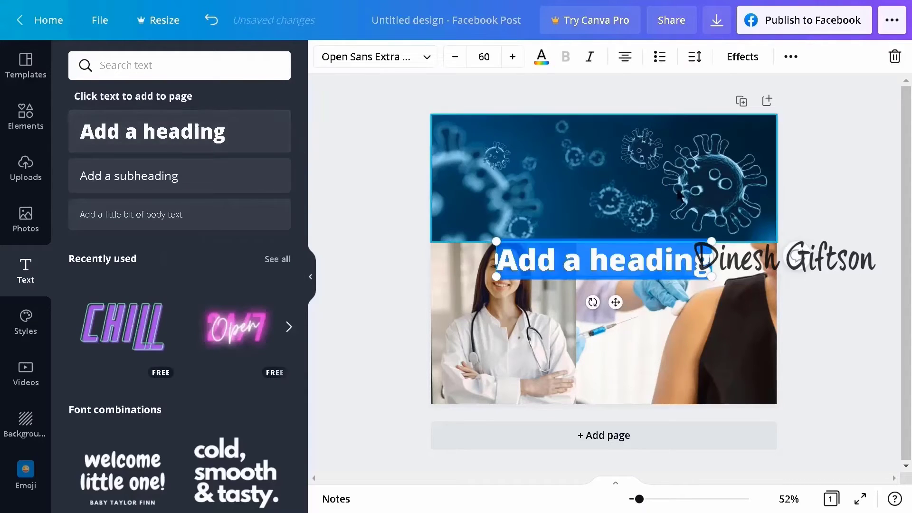
pyautogui.moveTo(616, 303); pyautogui.dragTo(672, 185)
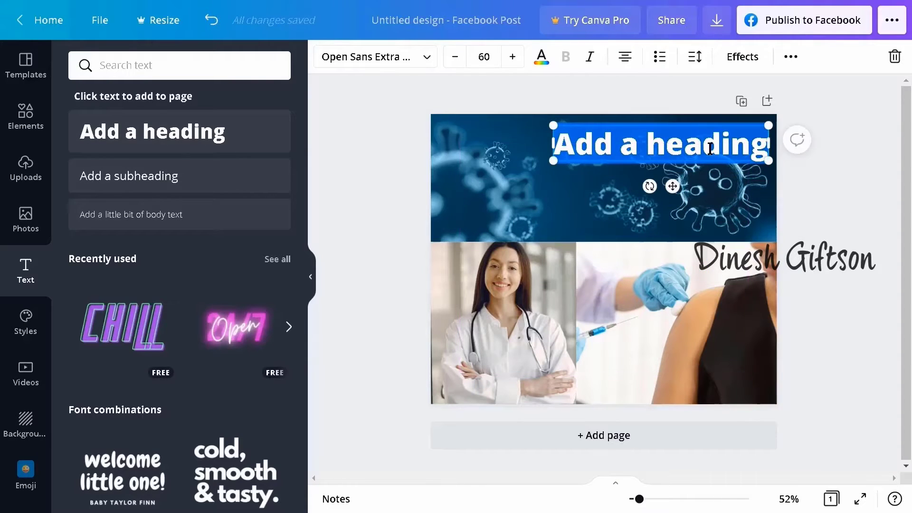
# Step: Replace the heading's placeholder text with "Get Vaccinated Today!" and add a second line reading "Click Here"
pyautogui.moveTo(768, 143); pyautogui.dragTo(709, 148)
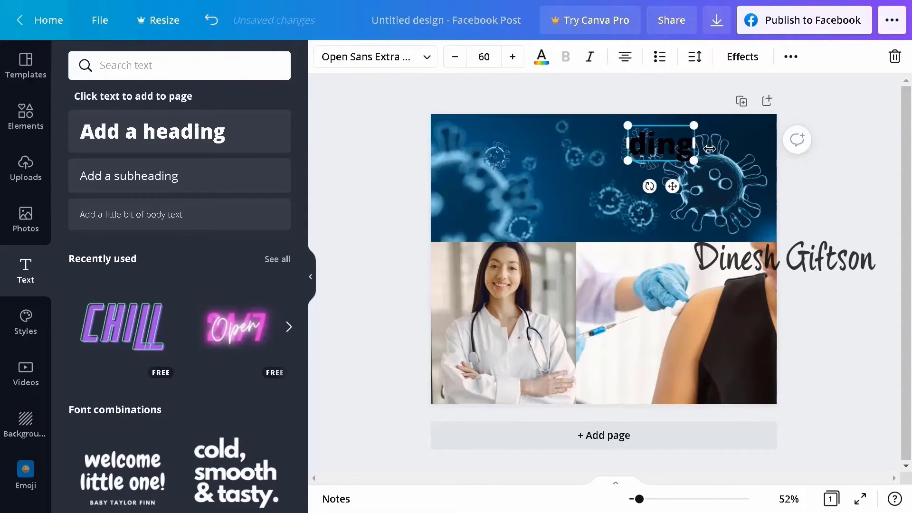
pyautogui.press('BackSpace')
pyautogui.press('BackSpace')
pyautogui.write('Get')
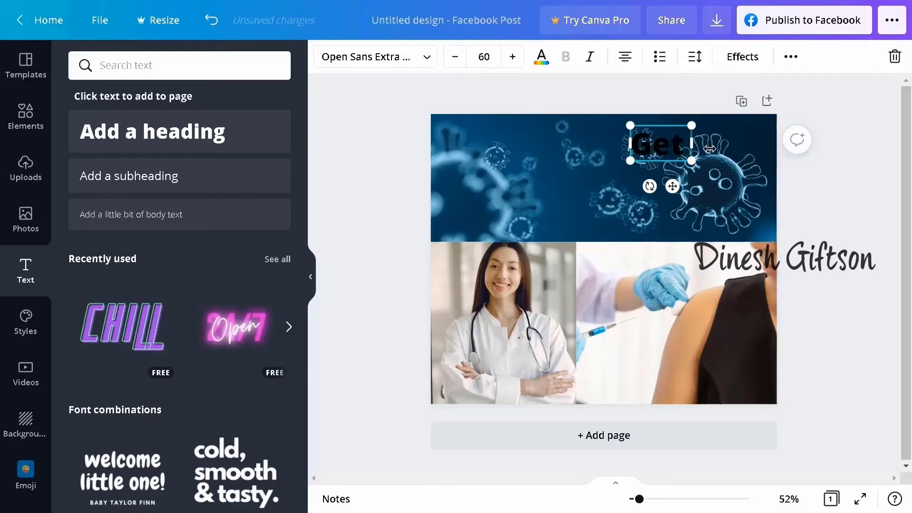
pyautogui.write(' Vaccinate')
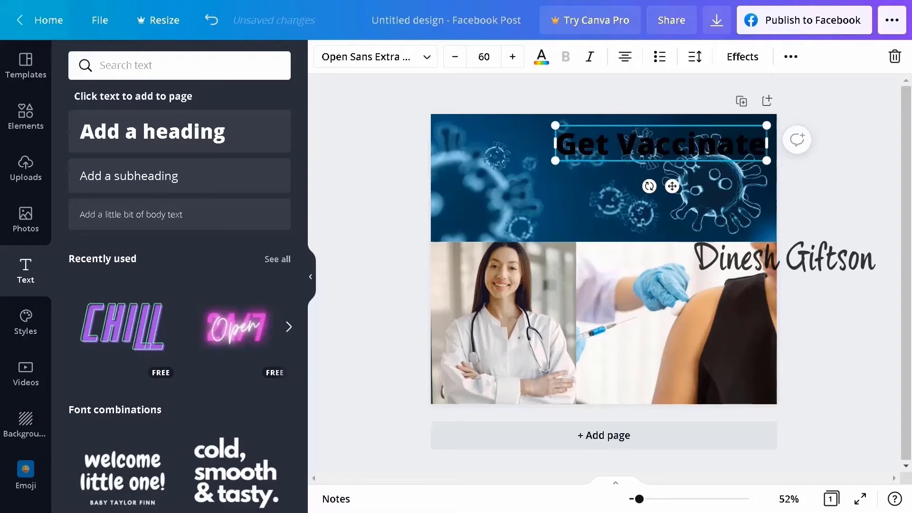
pyautogui.write('d Today')
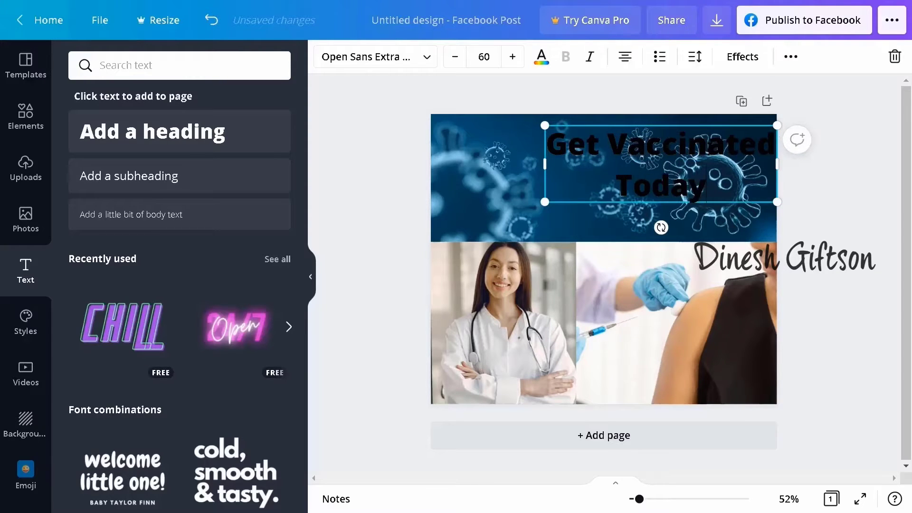
pyautogui.write('!')
pyautogui.press('Return')
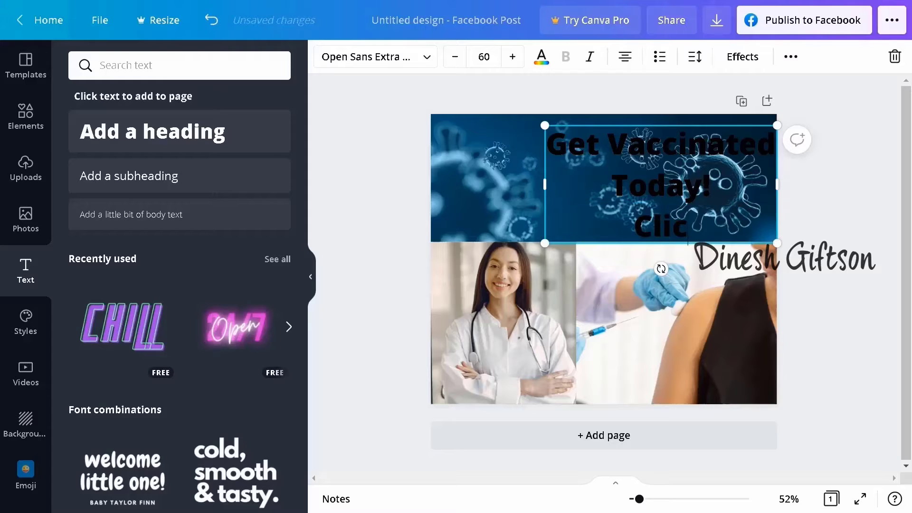
pyautogui.write('Click Here')
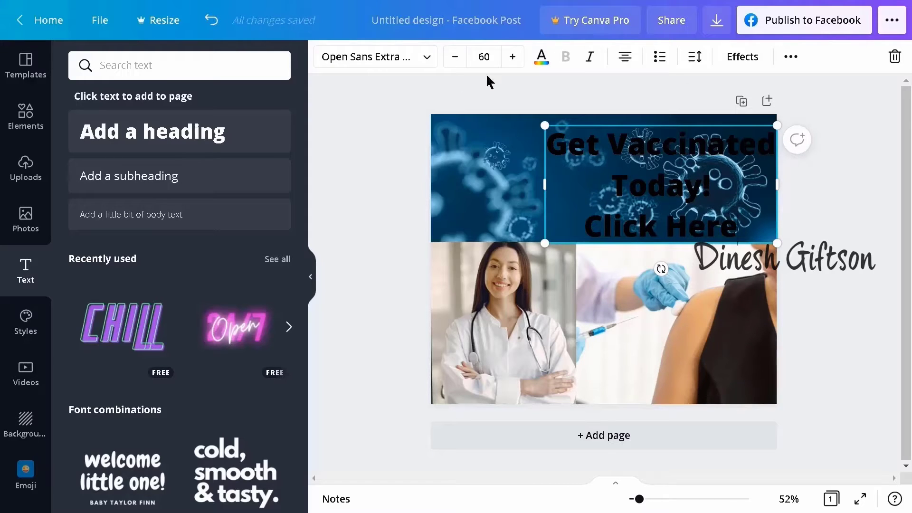
# Step: Set the entire heading's font size to 41 and colour it bright red
pyautogui.hotkey('ctrl', 'a')
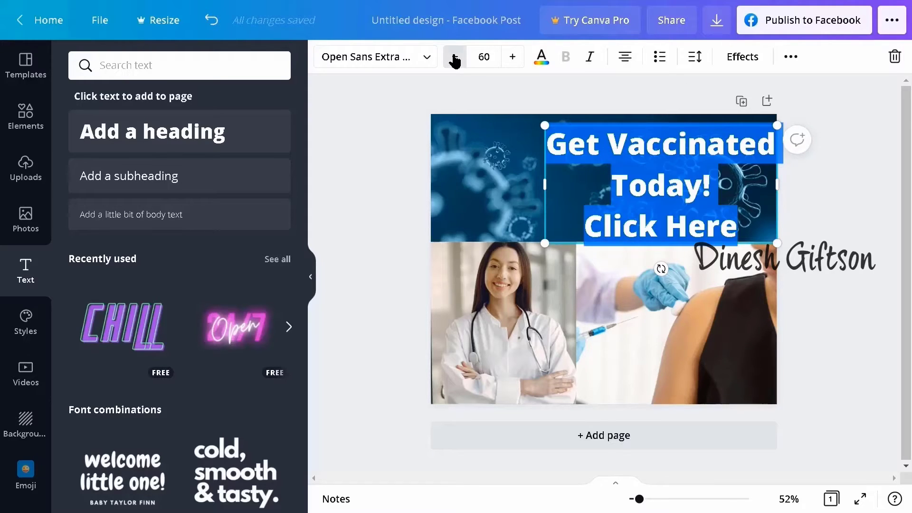
pyautogui.moveTo(455, 59); pyautogui.dragTo(454, 60)
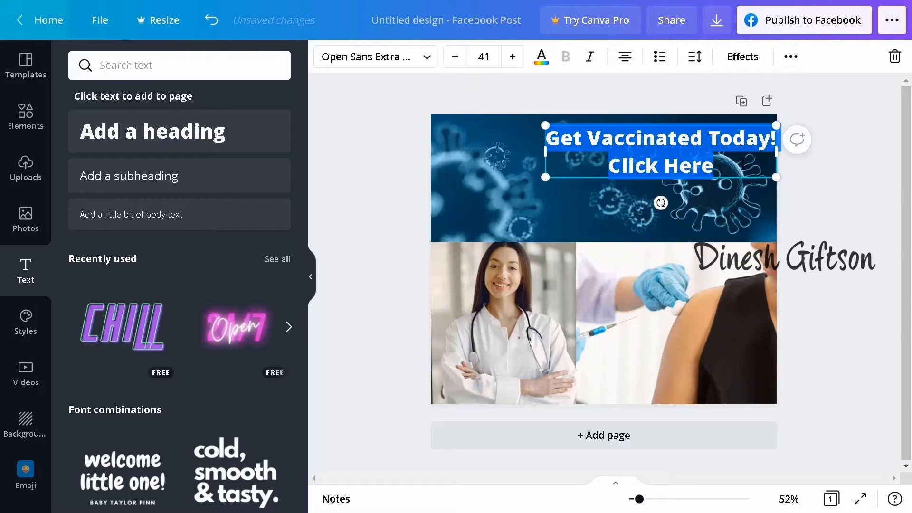
pyautogui.click(542, 57)
pyautogui.scroll(-2, 159, 309)
pyautogui.click(83, 404)
pyautogui.click(374, 258)
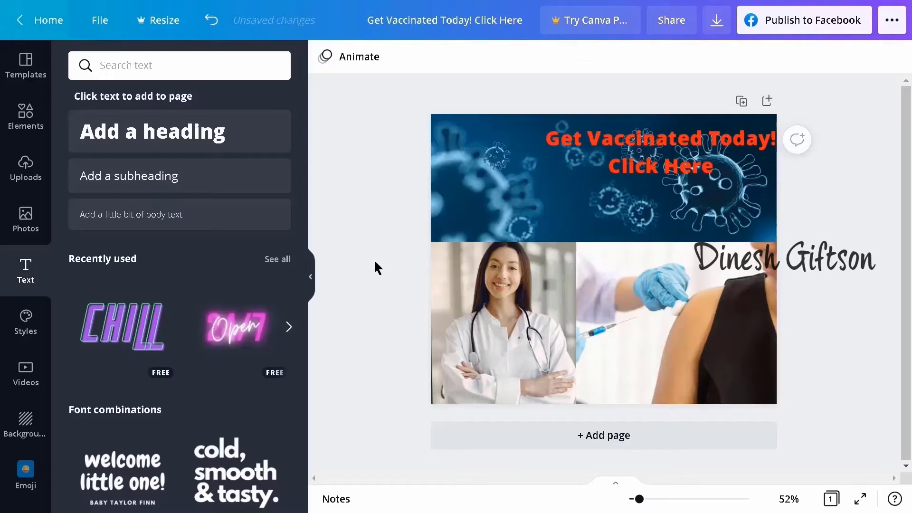
# Step: Move the heading into the top-left corner of the virus banner and recolour all its text white
pyautogui.moveTo(685, 139); pyautogui.dragTo(570, 128)
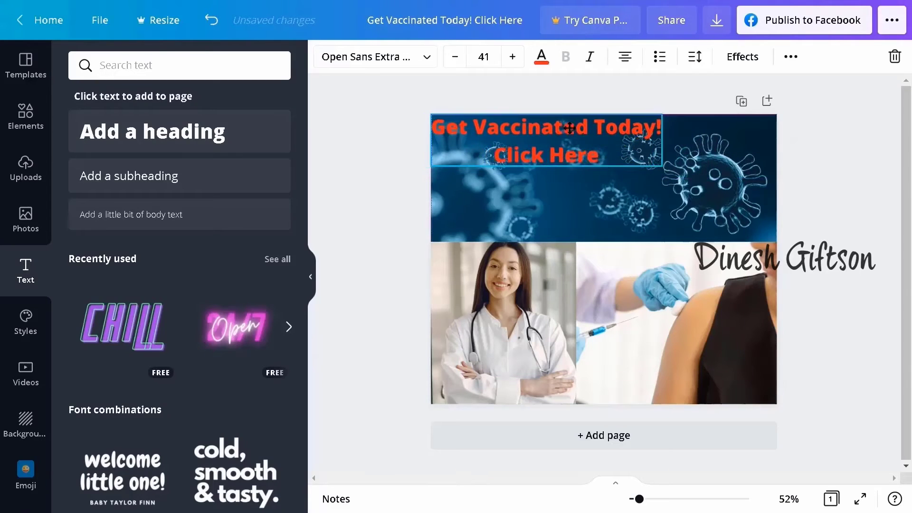
pyautogui.tripleClick(562, 136)
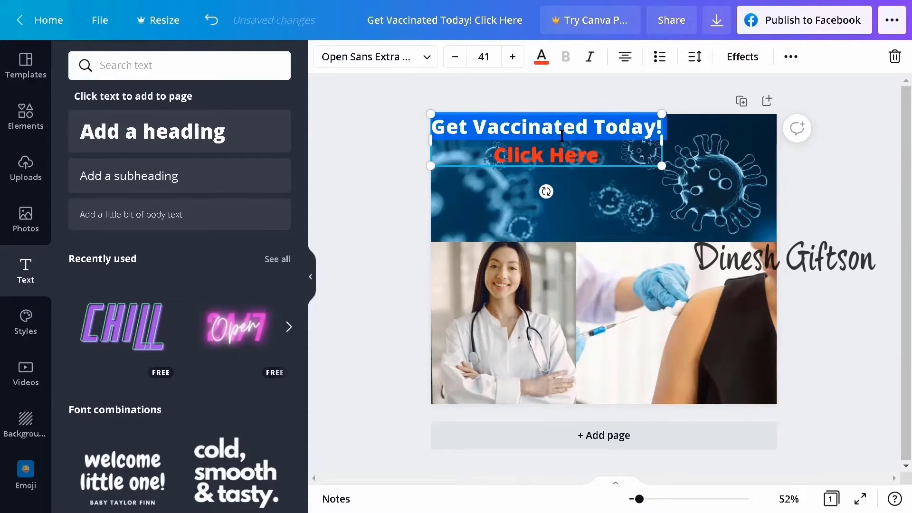
pyautogui.click(562, 136)
pyautogui.hotkey('ctrl', 'a')
pyautogui.click(541, 57)
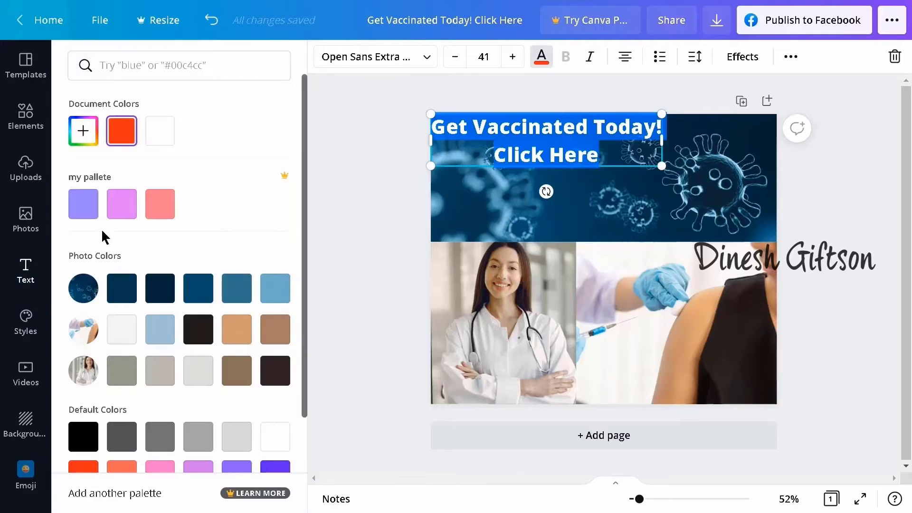
pyautogui.click(337, 183)
# Step: Reduce the line spacing of the whole heading so its two lines sit closer together
pyautogui.click(577, 143)
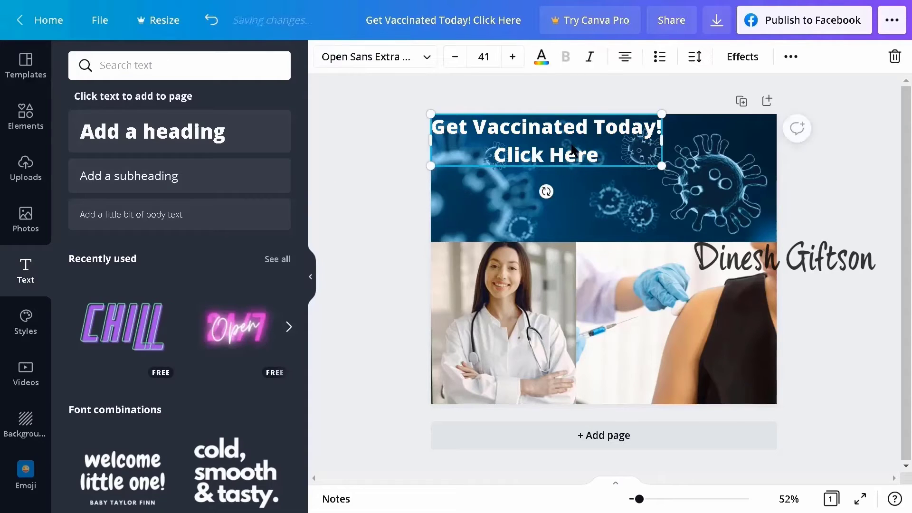
pyautogui.doubleClick(579, 143)
pyautogui.click(695, 57)
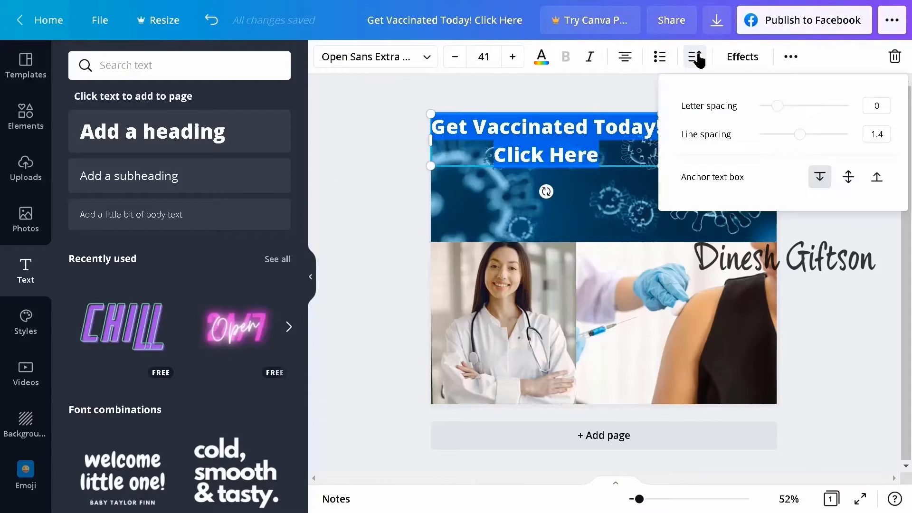
pyautogui.click(782, 135)
pyautogui.click(836, 246)
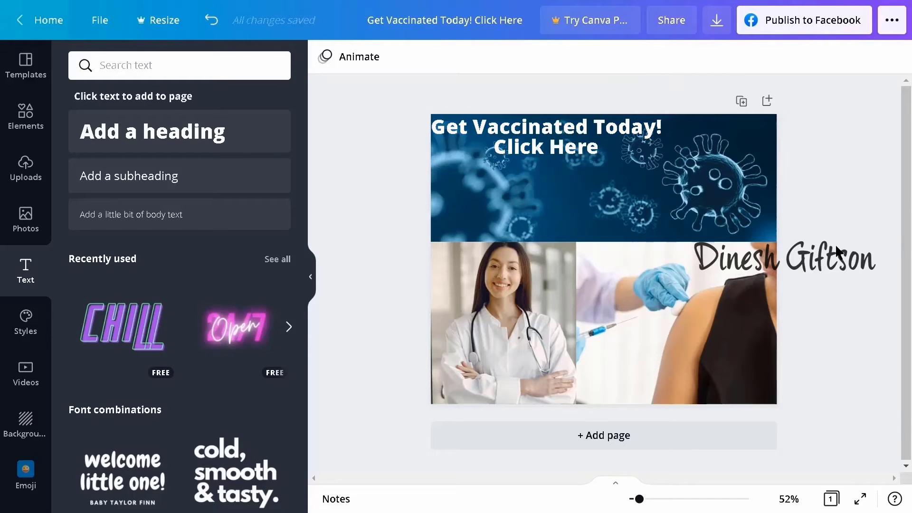
pyautogui.click(553, 143)
pyautogui.doubleClick(553, 142)
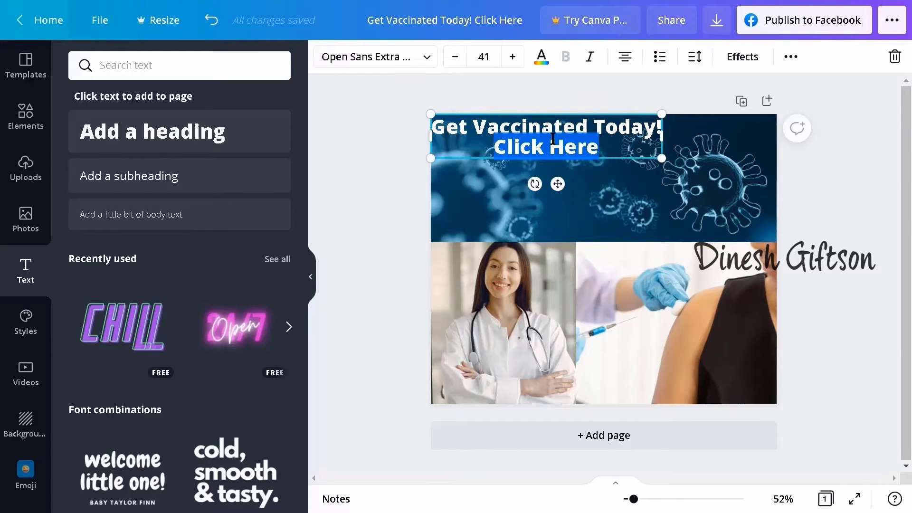
pyautogui.hotkey('ctrl', 'a')
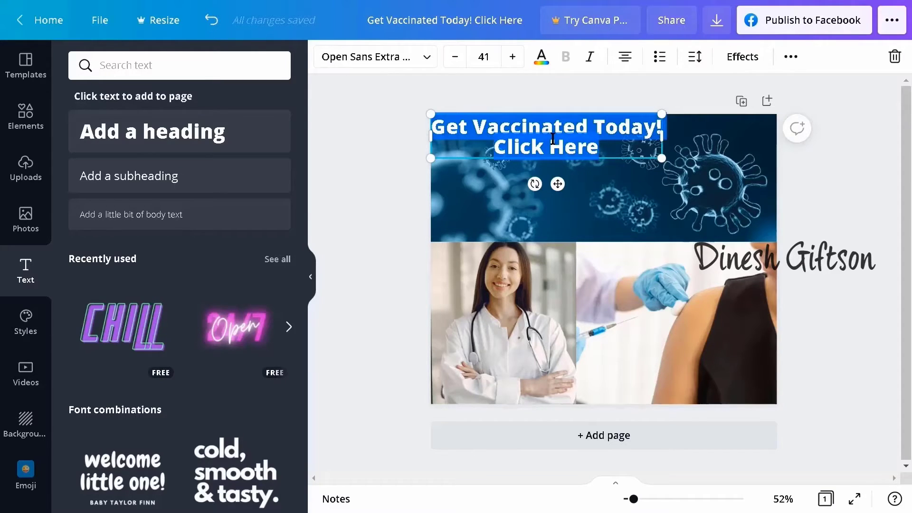
pyautogui.click(790, 58)
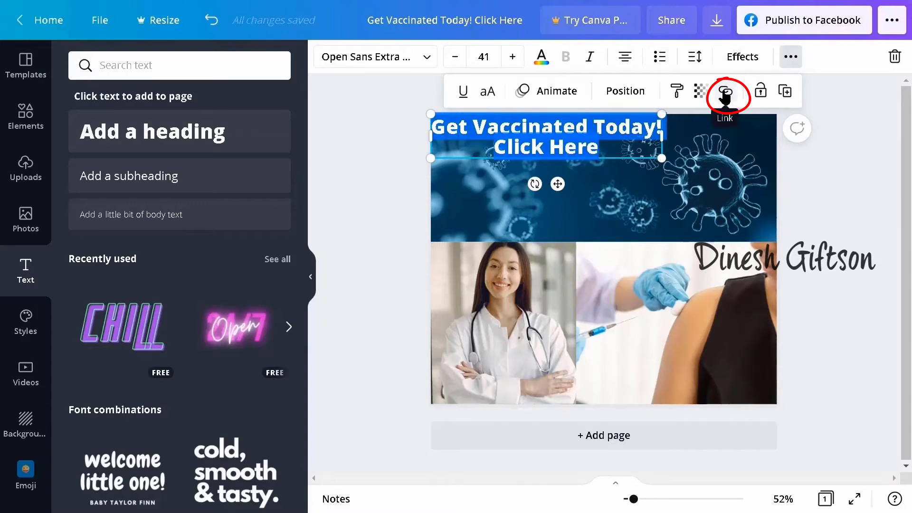
pyautogui.click(726, 95)
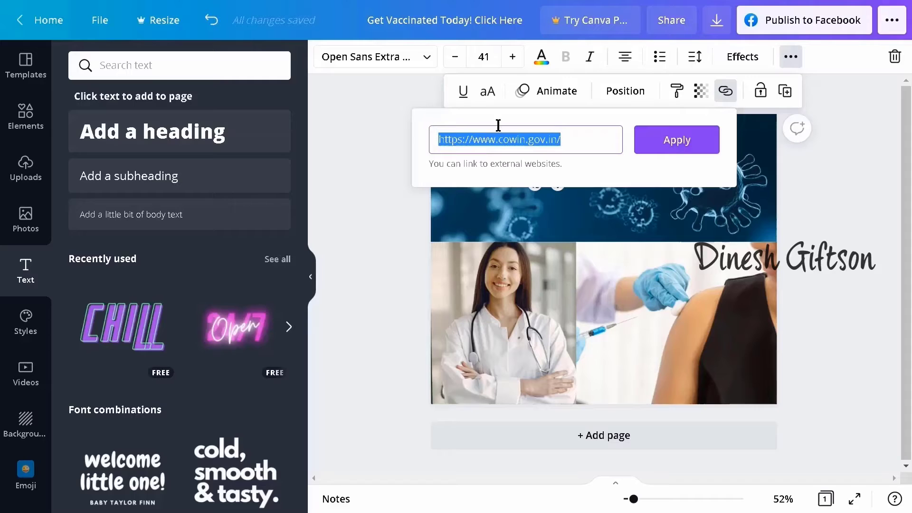
pyautogui.click(675, 151)
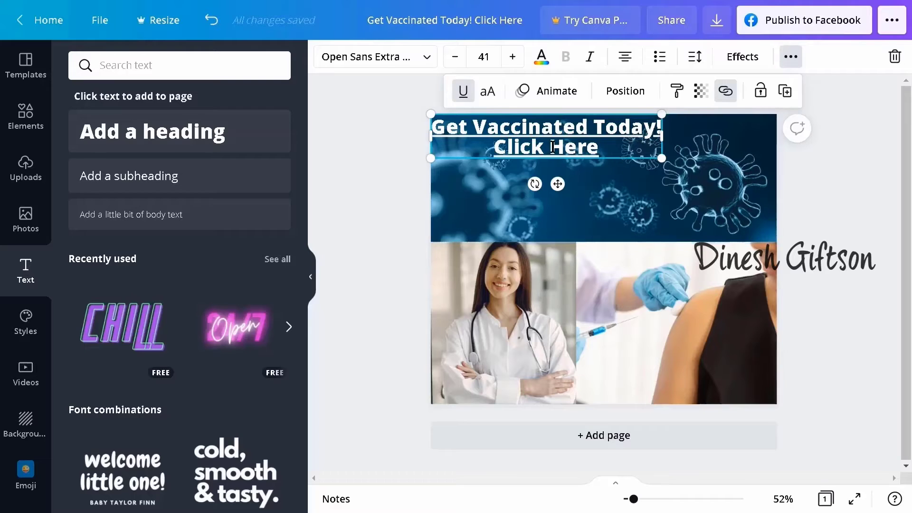
pyautogui.click(464, 92)
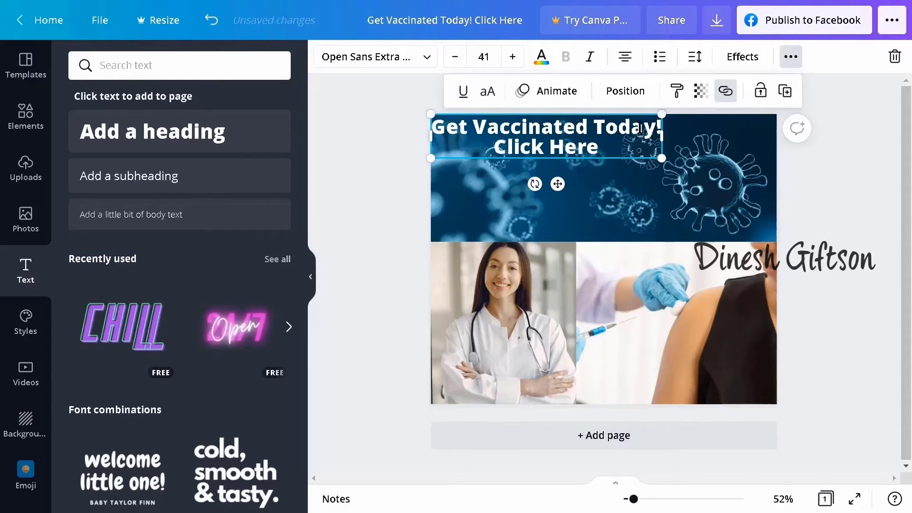
pyautogui.click(829, 189)
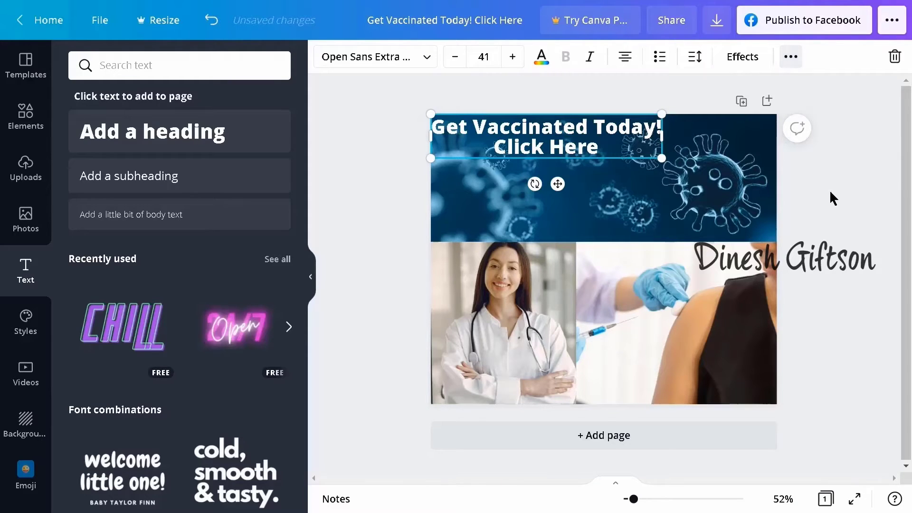
# Step: Download the vaccination post as a PDF Print file and save it to the Desktop as Get Vaccinated Today! Click Here.pdf
pyautogui.click(839, 221)
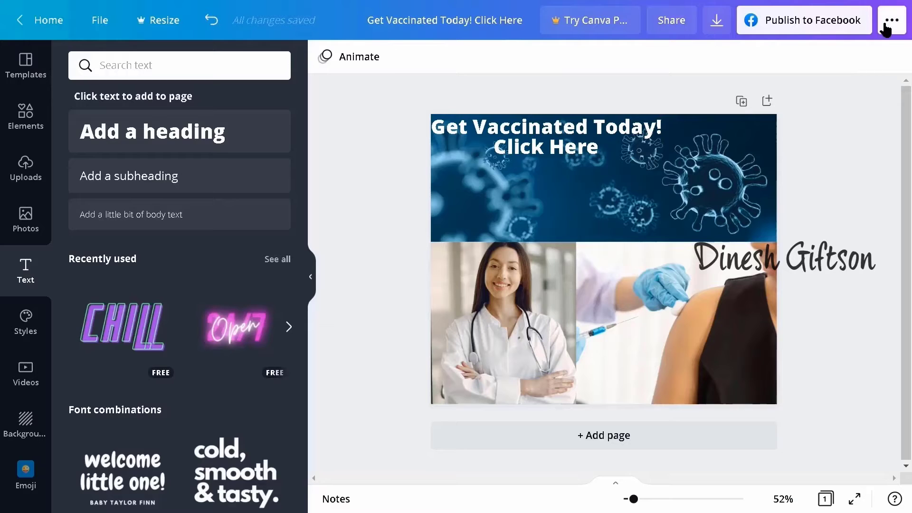
pyautogui.click(716, 27)
pyautogui.click(865, 122)
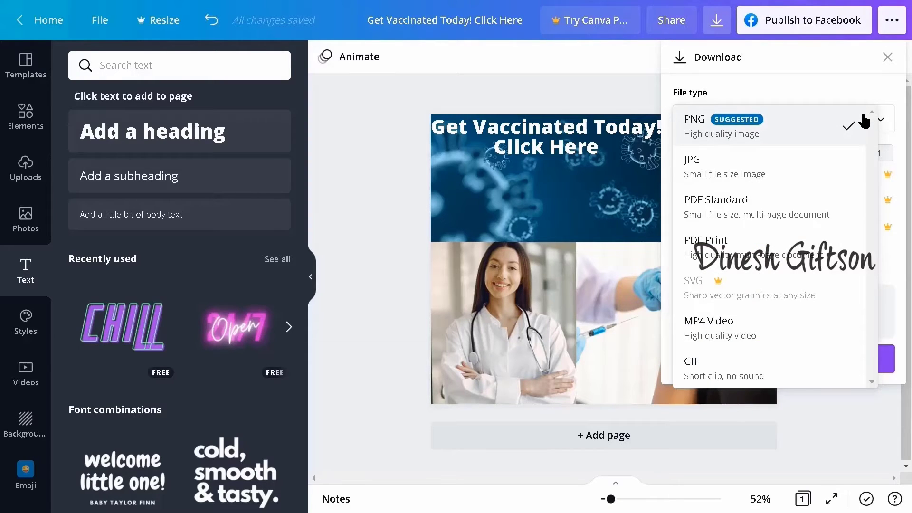
pyautogui.click(715, 247)
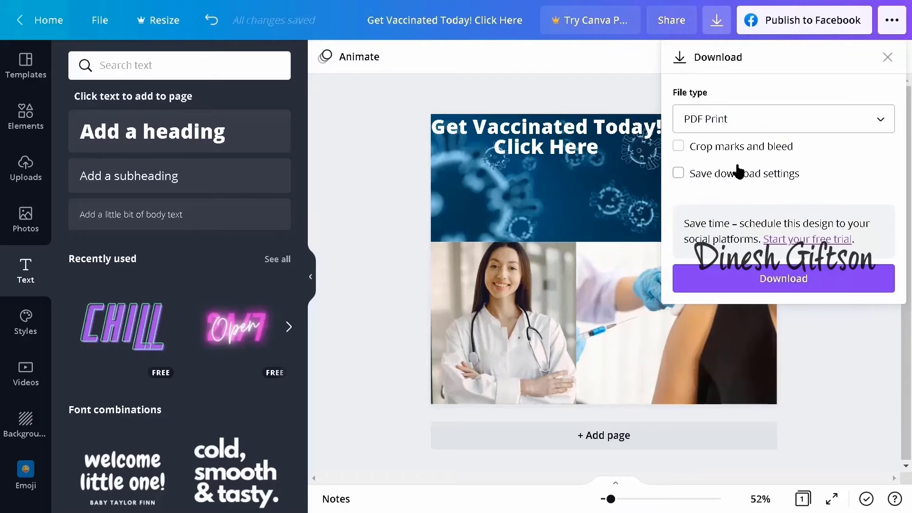
pyautogui.click(762, 284)
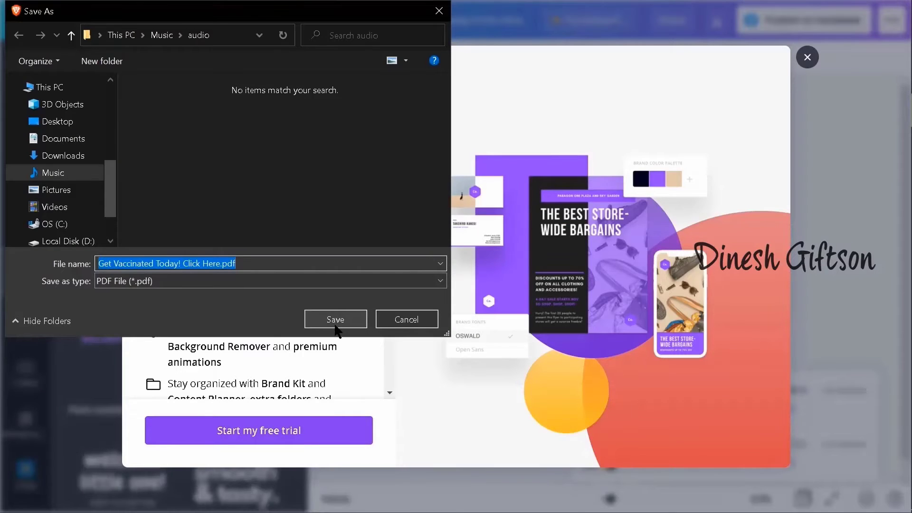
pyautogui.click(56, 121)
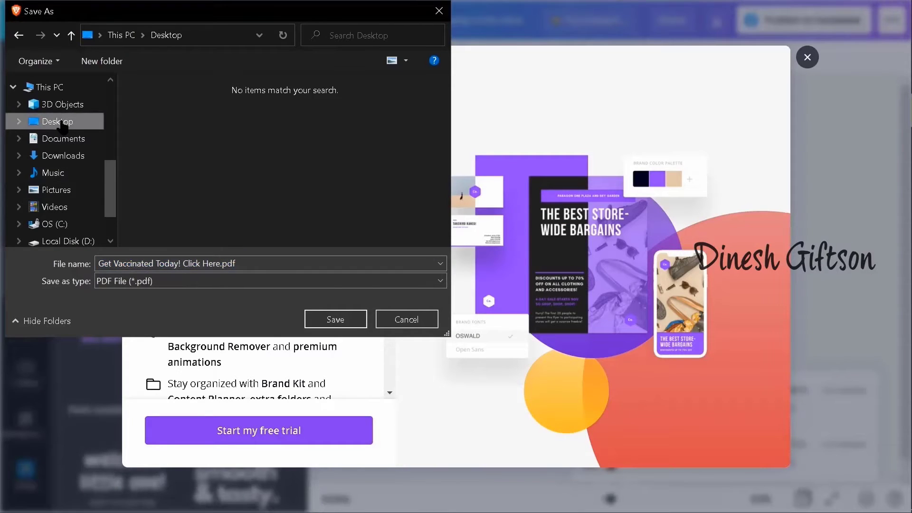
pyautogui.click(334, 324)
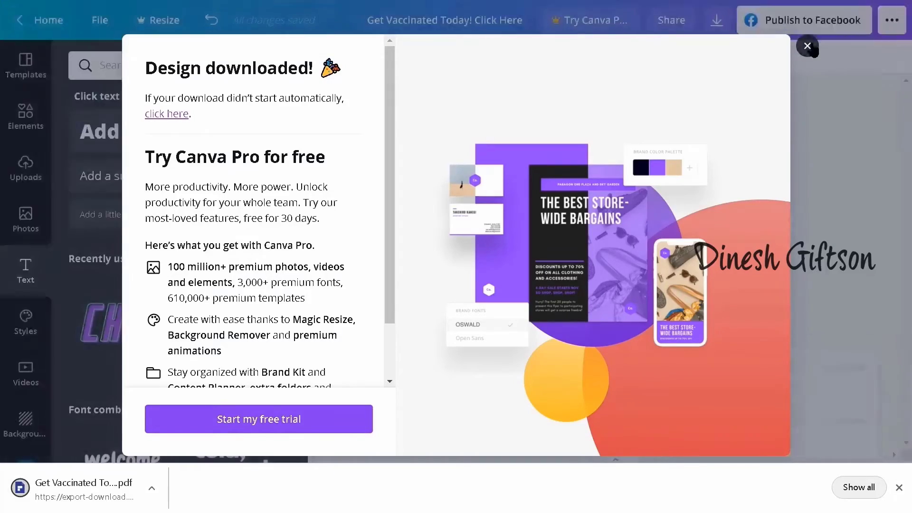
# Step: Open the downloaded Get Vaccinated PDF from the desktop in Wondershare PDFelement and decline the software update
pyautogui.click(859, 387)
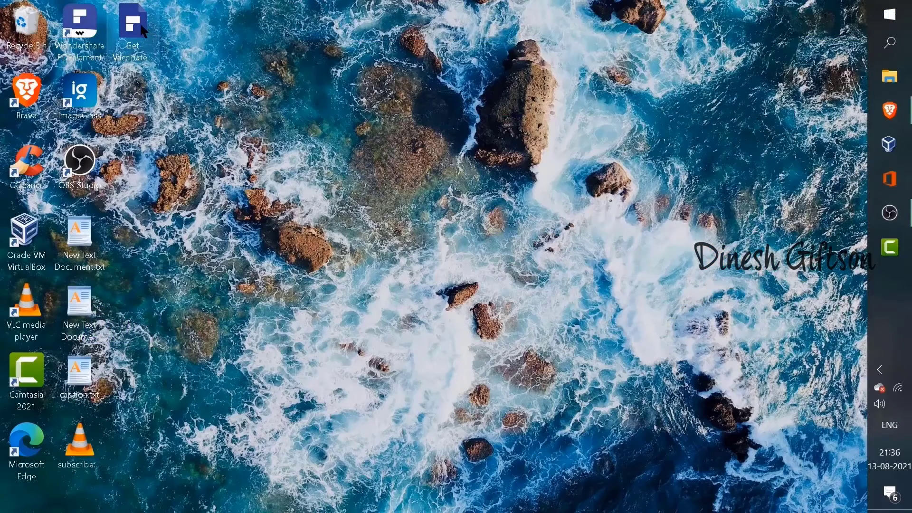
pyautogui.click(139, 27)
pyautogui.doubleClick(138, 26)
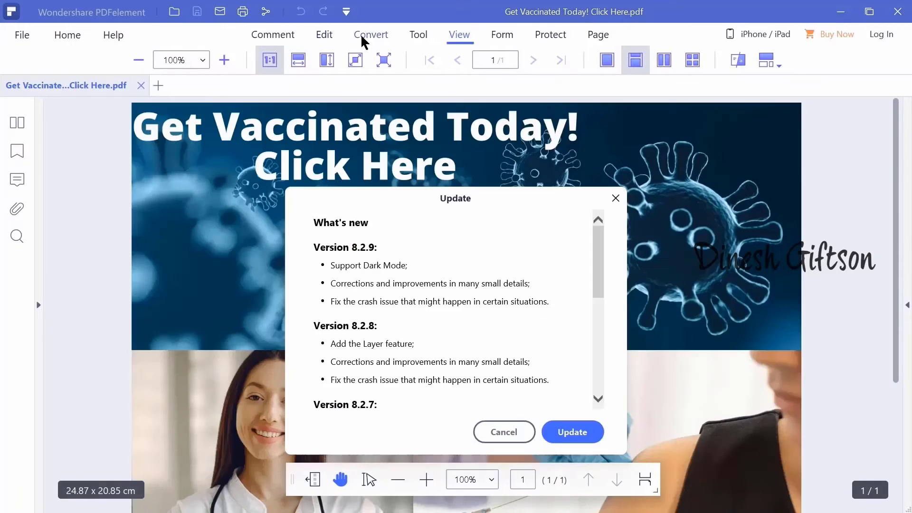
pyautogui.click(505, 432)
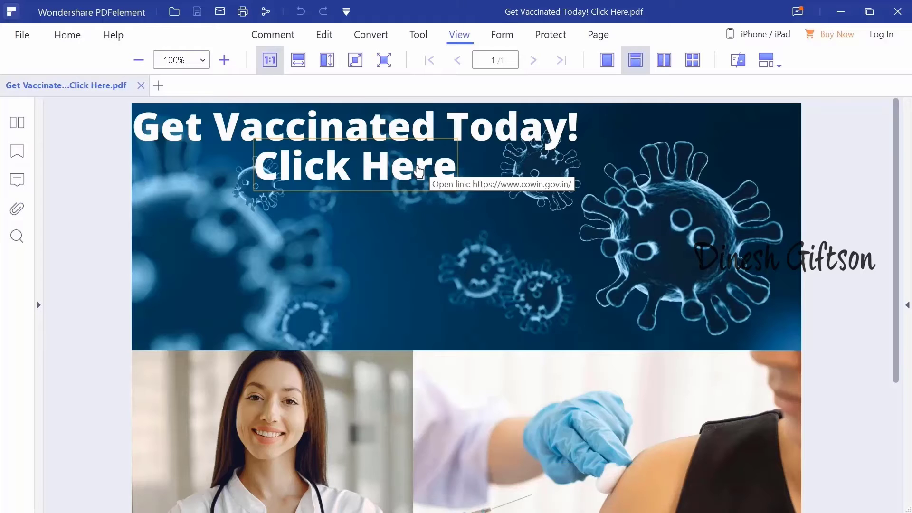
# Step: Preview the vaccination PDF in full screen, then test its "Click Here" link and allow the CoWIN website to open
pyautogui.click(391, 61)
pyautogui.click(882, 34)
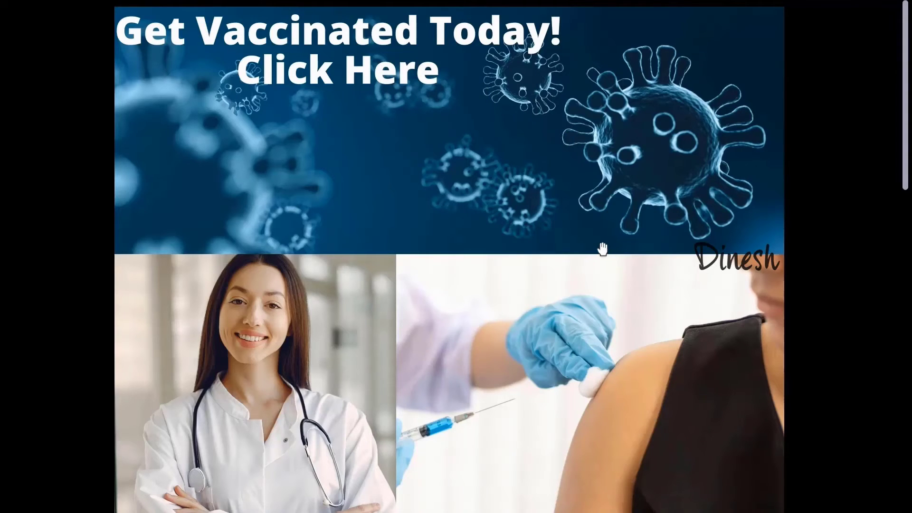
pyautogui.press('Escape')
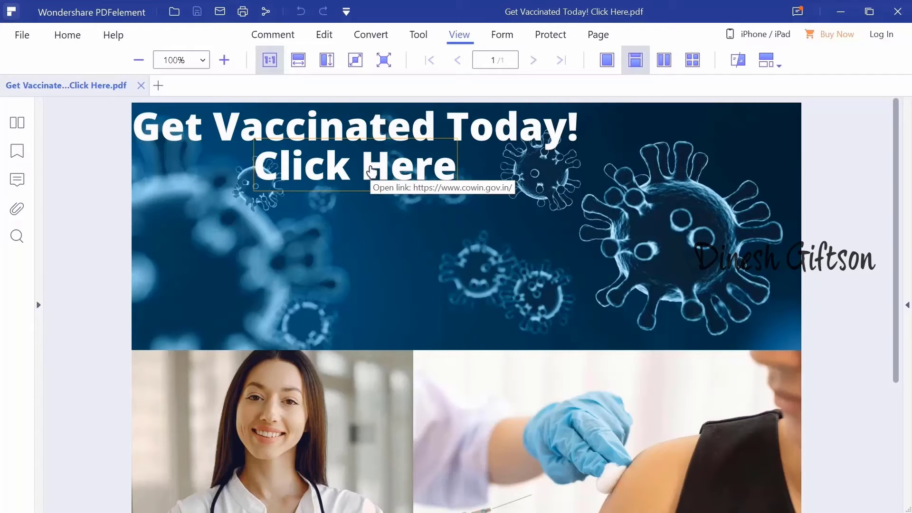
pyautogui.click(372, 171)
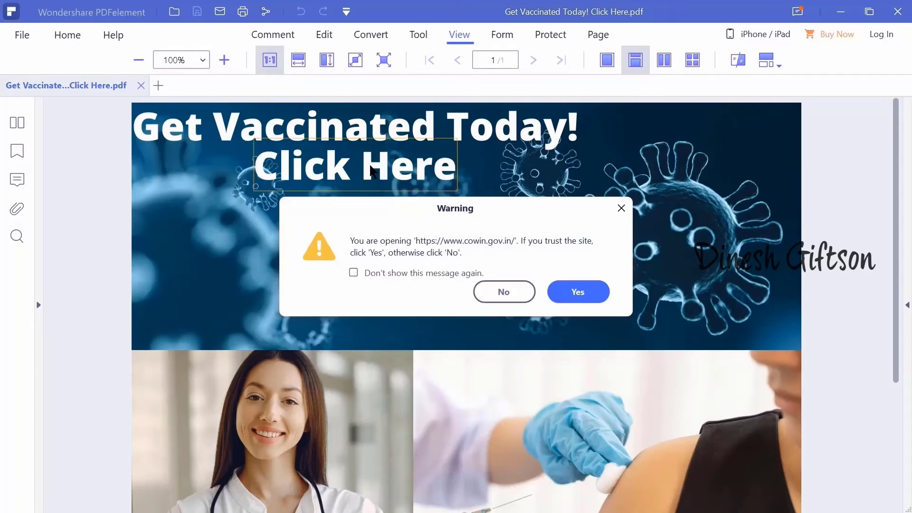
pyautogui.click(588, 291)
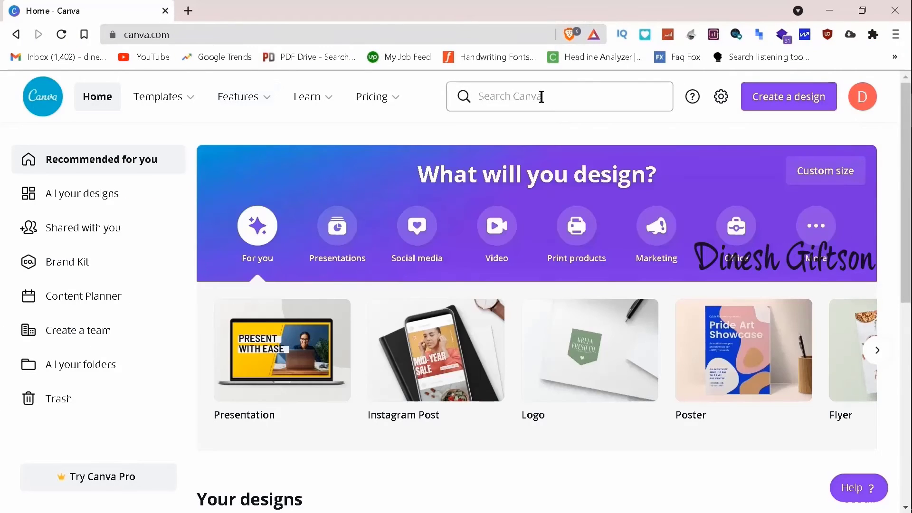
# Step: In Canva, create a blank Facebook Post and apply the free red "The News" quote template
pyautogui.click(541, 97)
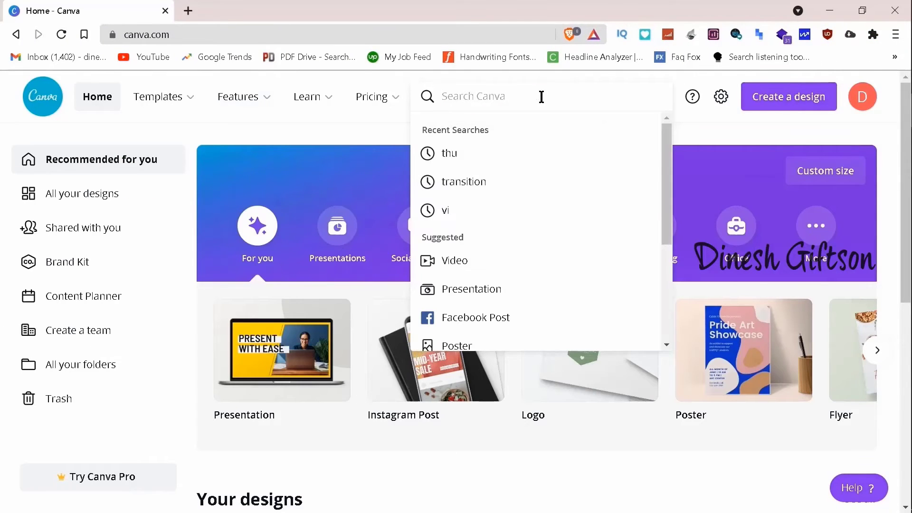
pyautogui.click(497, 316)
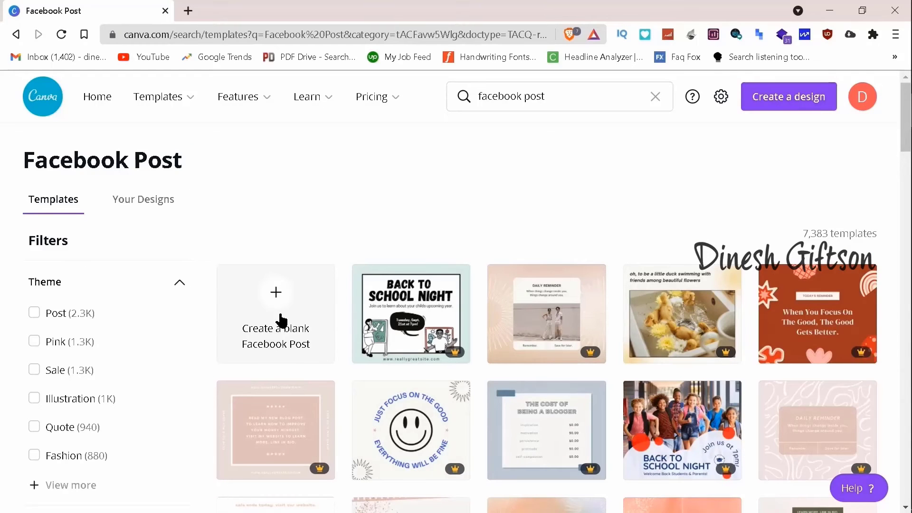
pyautogui.click(281, 321)
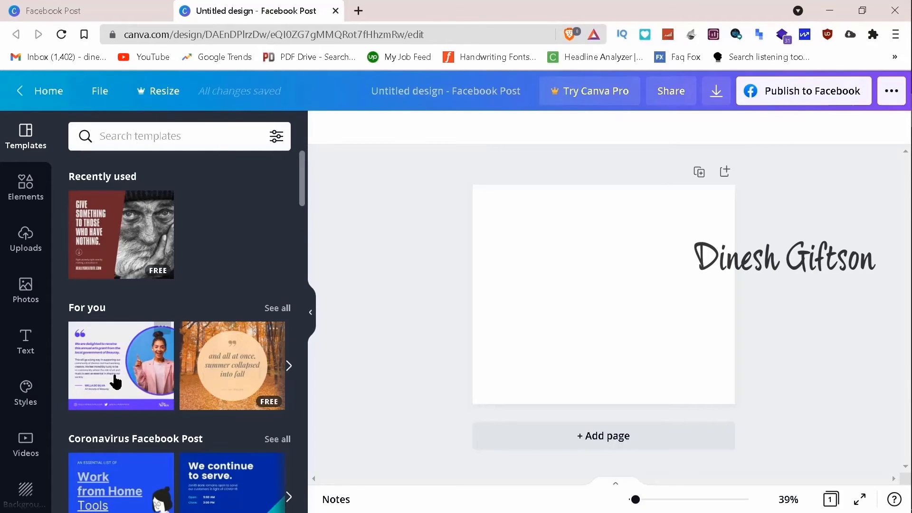
pyautogui.scroll(-9, 222, 366)
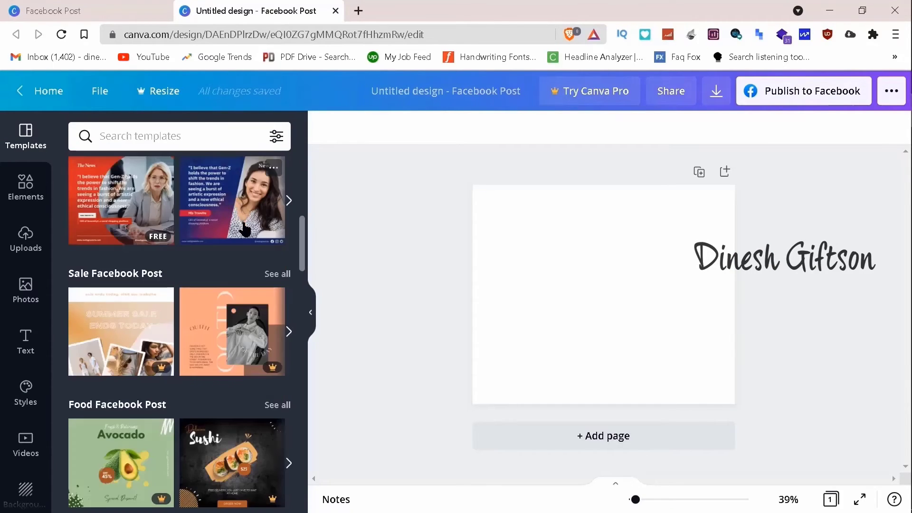
pyautogui.click(127, 210)
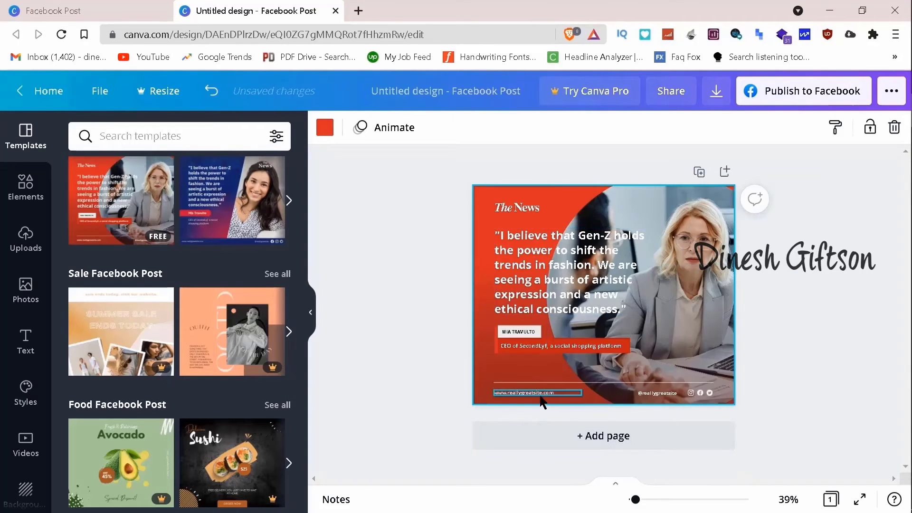
# Step: Replace the "The News" title in the template with "Click Here"
pyautogui.doubleClick(518, 208)
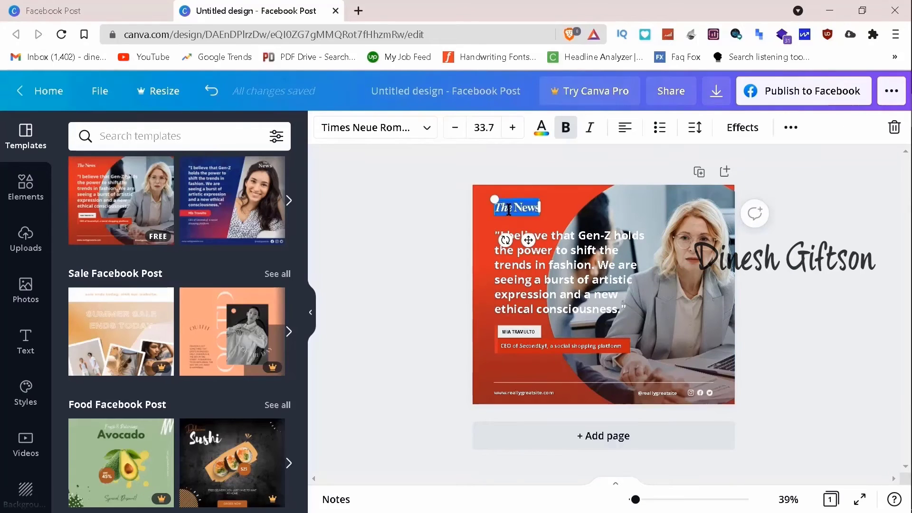
pyautogui.write('Click Here')
pyautogui.click(434, 187)
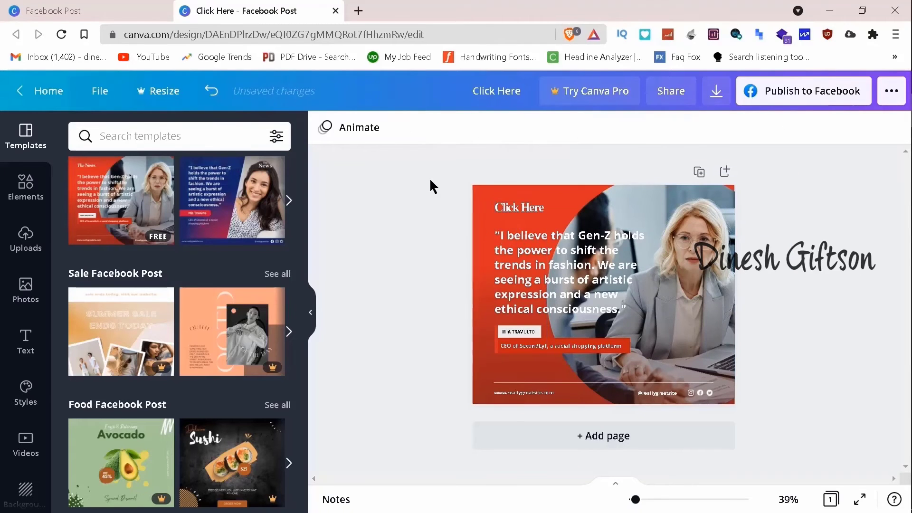
pyautogui.click(358, 10)
pyautogui.write('canva.com')
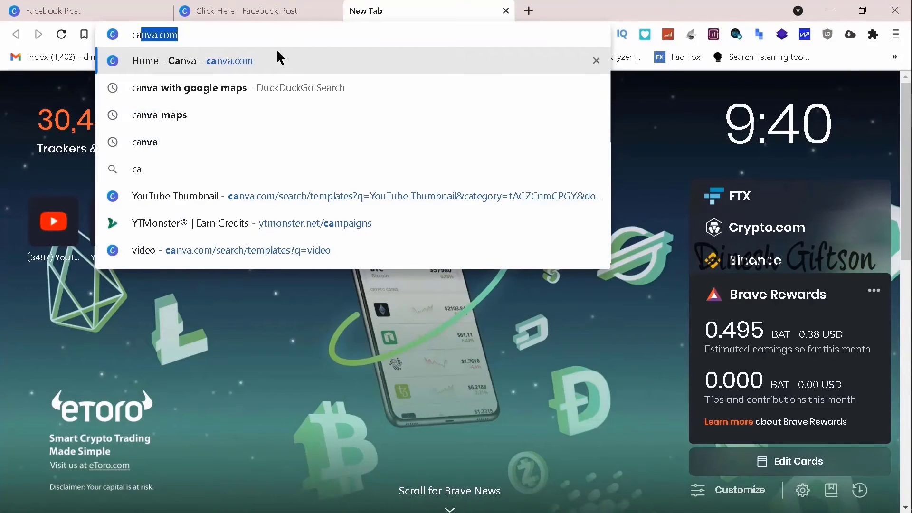
pyautogui.click(507, 10)
pyautogui.click(522, 209)
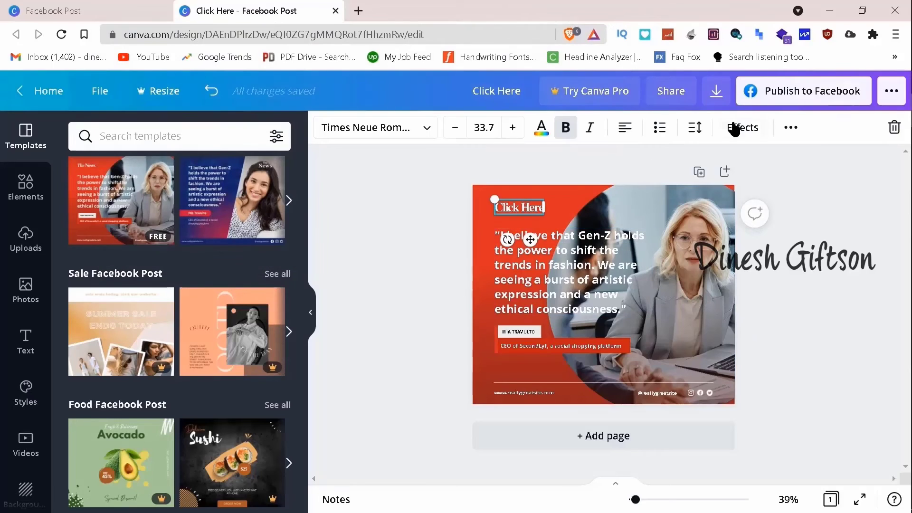
pyautogui.click(790, 127)
pyautogui.click(725, 162)
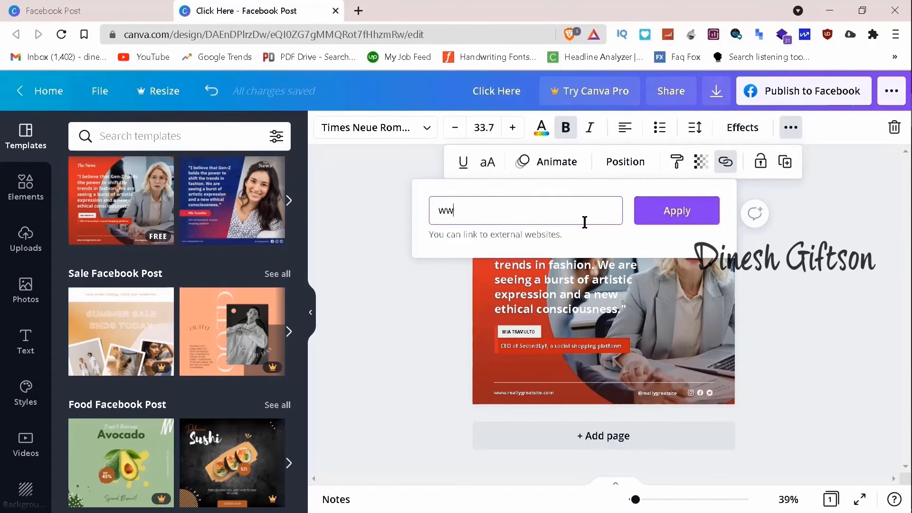
pyautogui.write('www.canva.com')
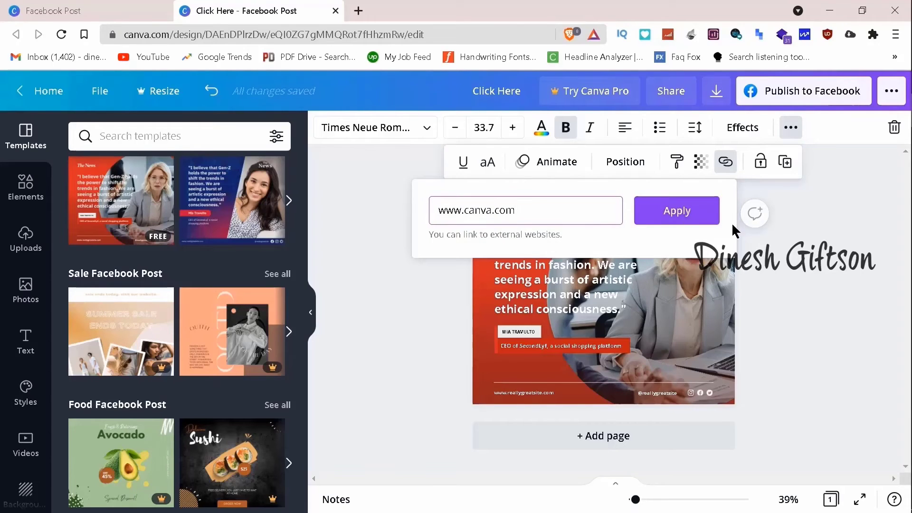
pyautogui.click(684, 214)
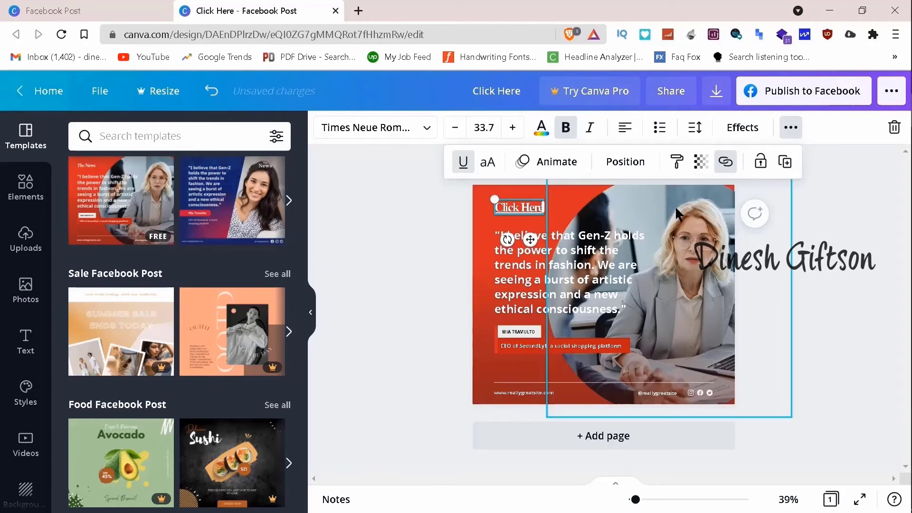
pyautogui.click(839, 254)
# Step: Download the quote post as a PDF Print file and save it to the Desktop as Click Here.pdf
pyautogui.click(723, 95)
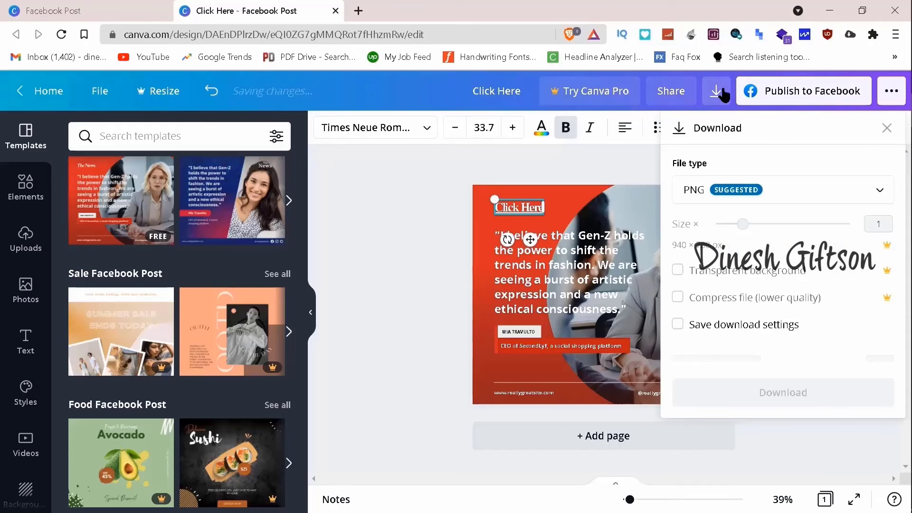
pyautogui.click(739, 190)
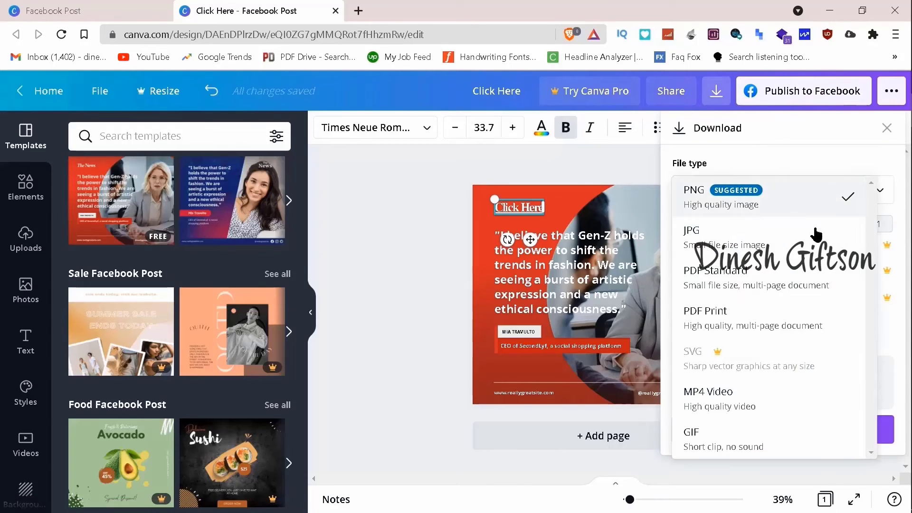
pyautogui.click(710, 323)
pyautogui.click(761, 353)
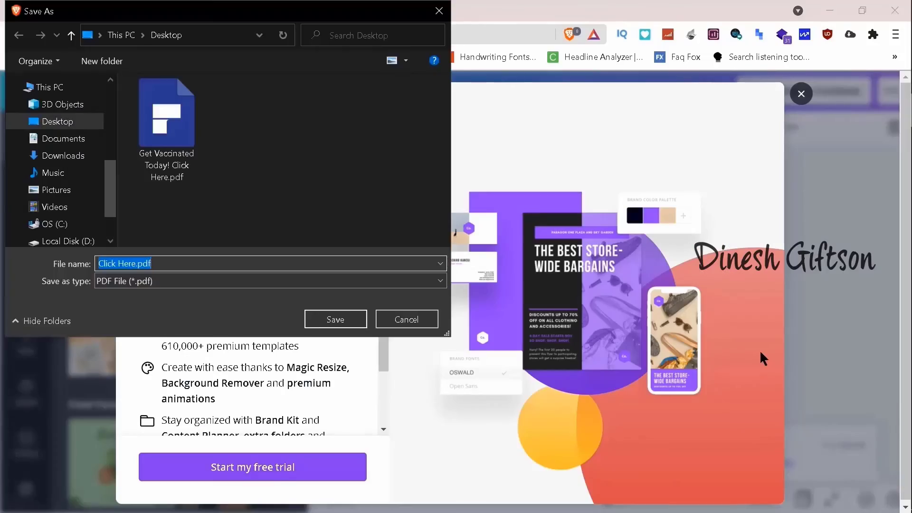
pyautogui.press('Return')
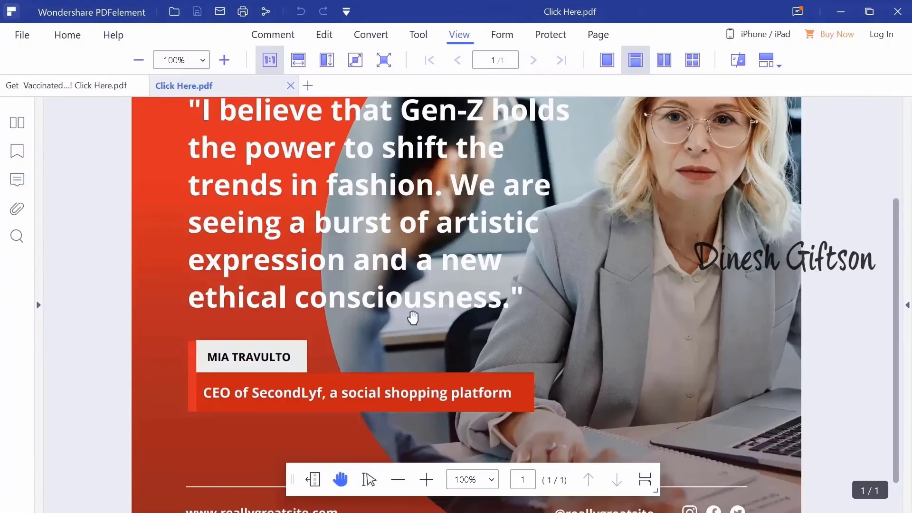
# Step: Preview Click Here.pdf in full screen in Wondershare PDFelement, then test the Canva link on its title
pyautogui.click(384, 60)
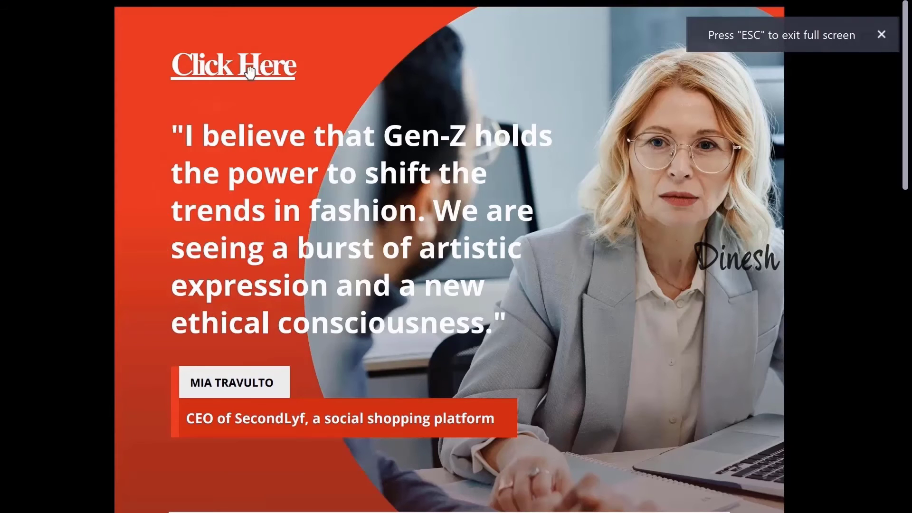
pyautogui.click(886, 43)
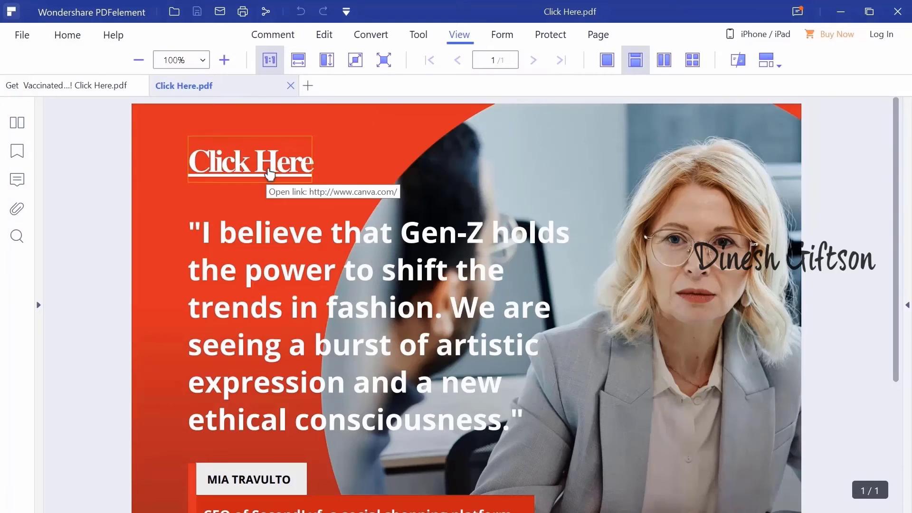
pyautogui.click(270, 174)
pyautogui.click(589, 292)
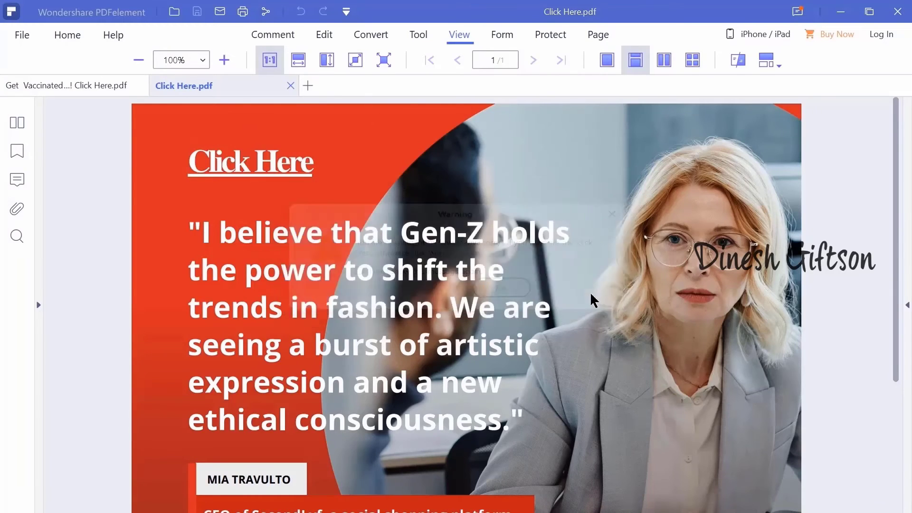